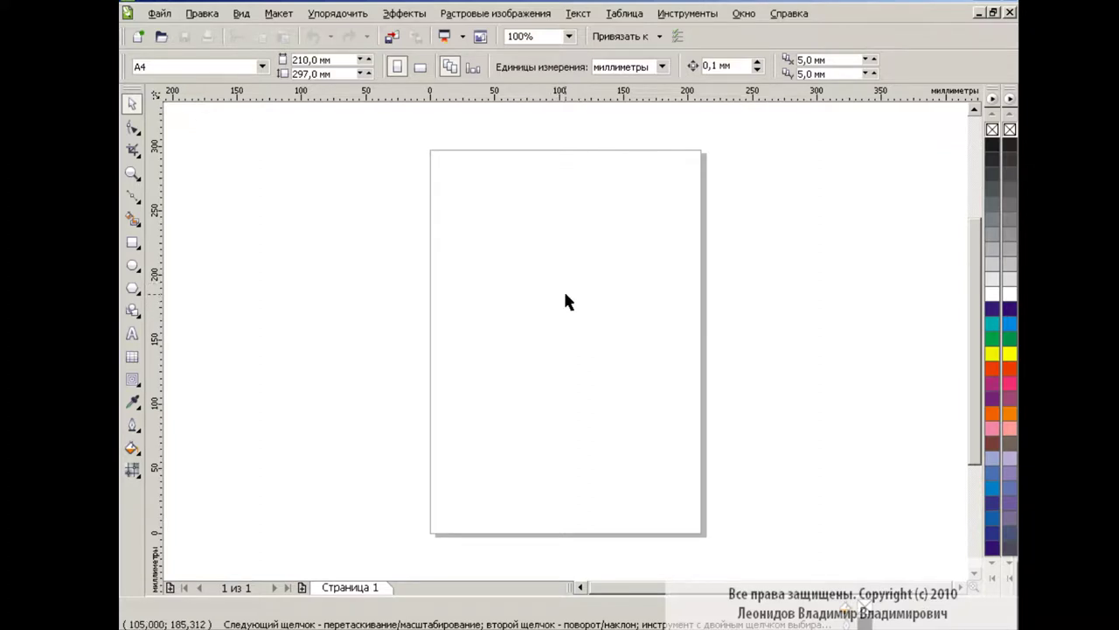
Select the Ellipse tool, ready to draw on the blank A4 page
{"action": "left_click", "coordinate": [132, 379]}
{"action": "left_click", "coordinate": [244, 506]}
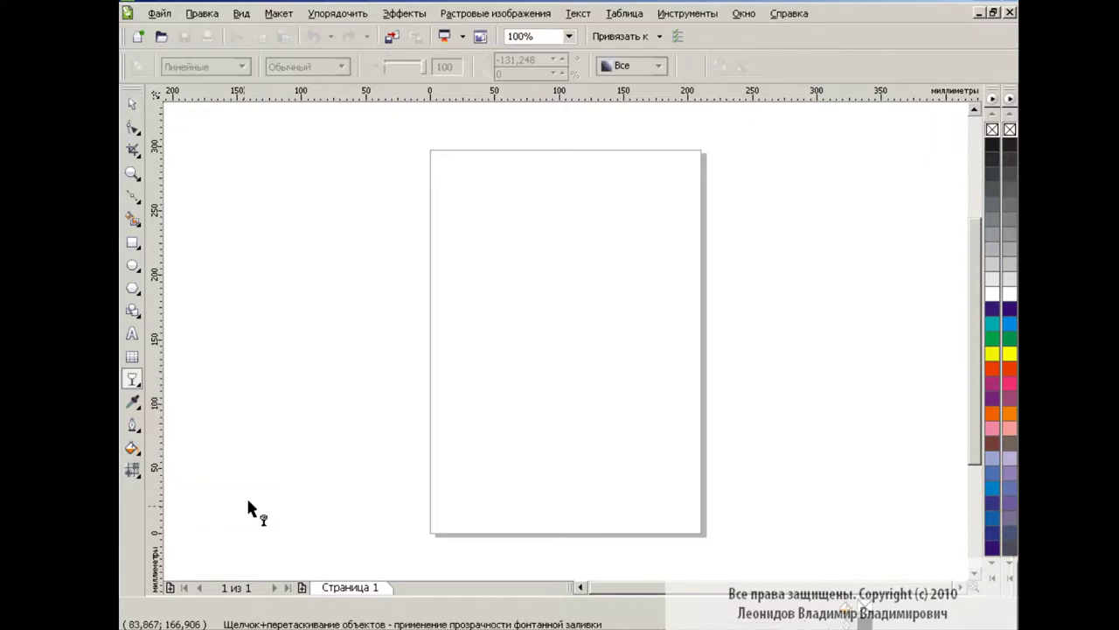
{"action": "left_click", "coordinate": [132, 264]}
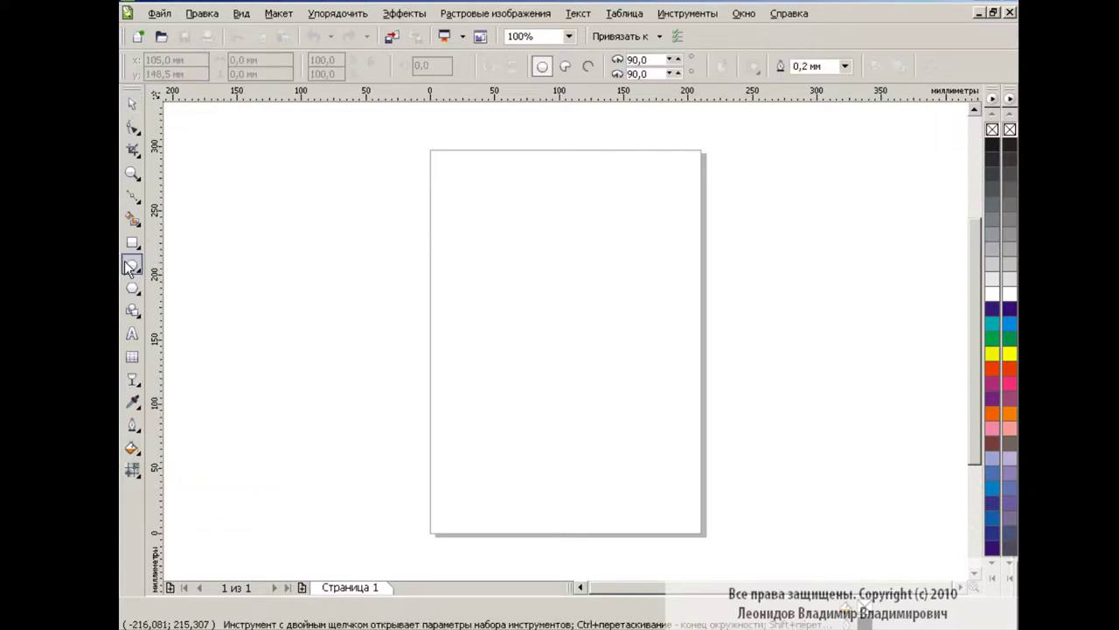
Draw a large circle for the ball and a small oval inside its upper left
{"action": "left_click_drag", "start_coordinate": [470, 230], "coordinate": [691, 462]}
{"action": "mouse_move", "coordinate": [574, 342]}
{"action": "left_mouse_down"}
{"action": "mouse_move", "coordinate": [575, 320]}
{"action": "mouse_move", "coordinate": [562, 324]}
{"action": "left_mouse_up"}
{"action": "left_click_drag", "start_coordinate": [476, 292], "coordinate": [514, 345]}
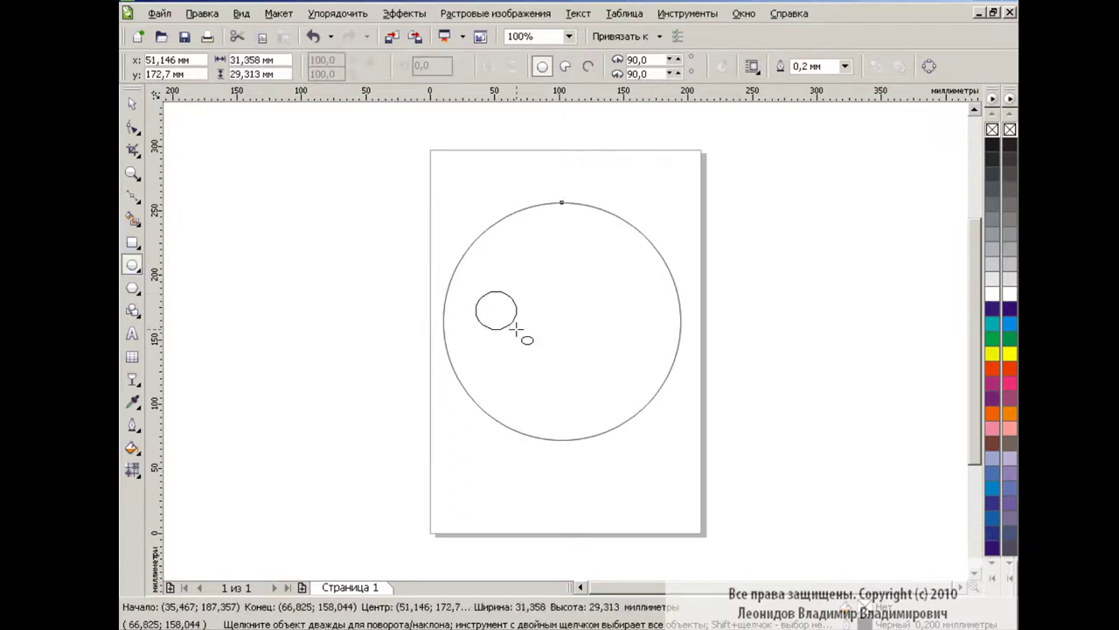
{"action": "double_click", "coordinate": [514, 344]}
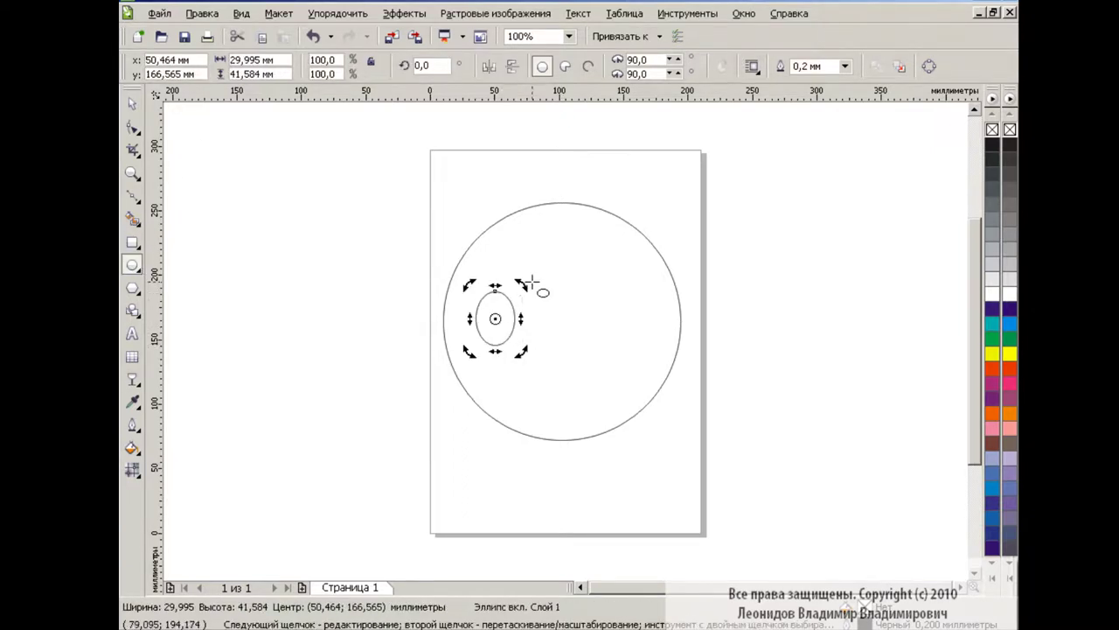
{"action": "left_click_drag", "start_coordinate": [522, 286], "coordinate": [545, 298]}
{"action": "key", "text": "space"}
Stretch the small oval wider to the left, keeping it unrotated
{"action": "left_click", "coordinate": [437, 332]}
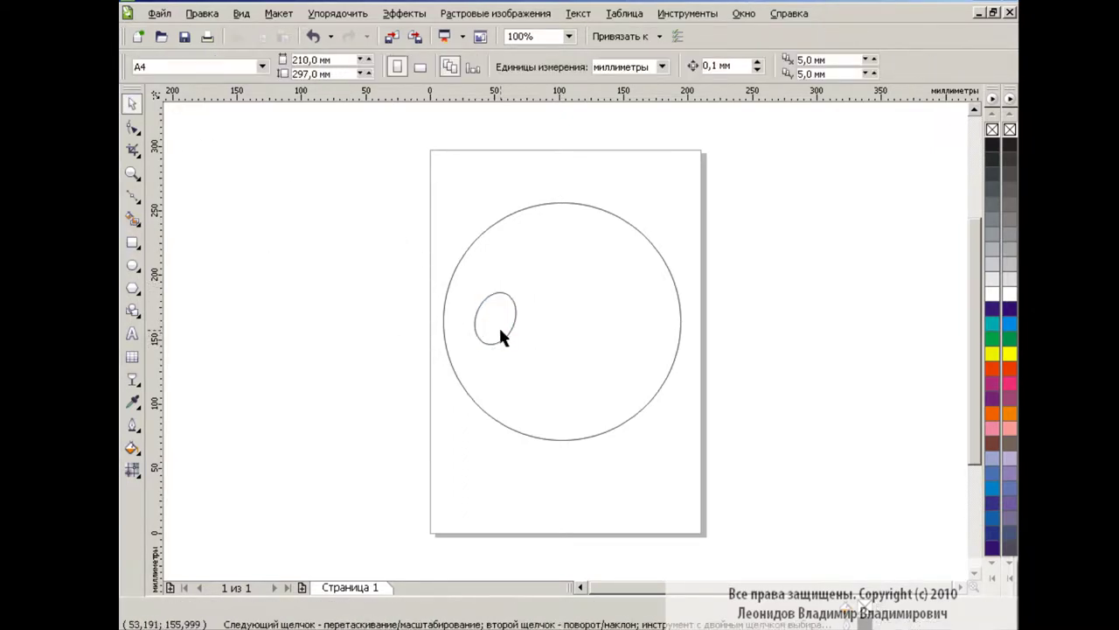
{"action": "left_click", "coordinate": [500, 325]}
{"action": "left_click", "coordinate": [313, 36]}
{"action": "mouse_move", "coordinate": [469, 318]}
{"action": "left_mouse_down"}
{"action": "mouse_move", "coordinate": [526, 319]}
{"action": "mouse_move", "coordinate": [530, 290]}
{"action": "left_mouse_up"}
{"action": "left_click", "coordinate": [525, 282]}
{"action": "left_click", "coordinate": [490, 328]}
{"action": "left_click", "coordinate": [384, 354]}
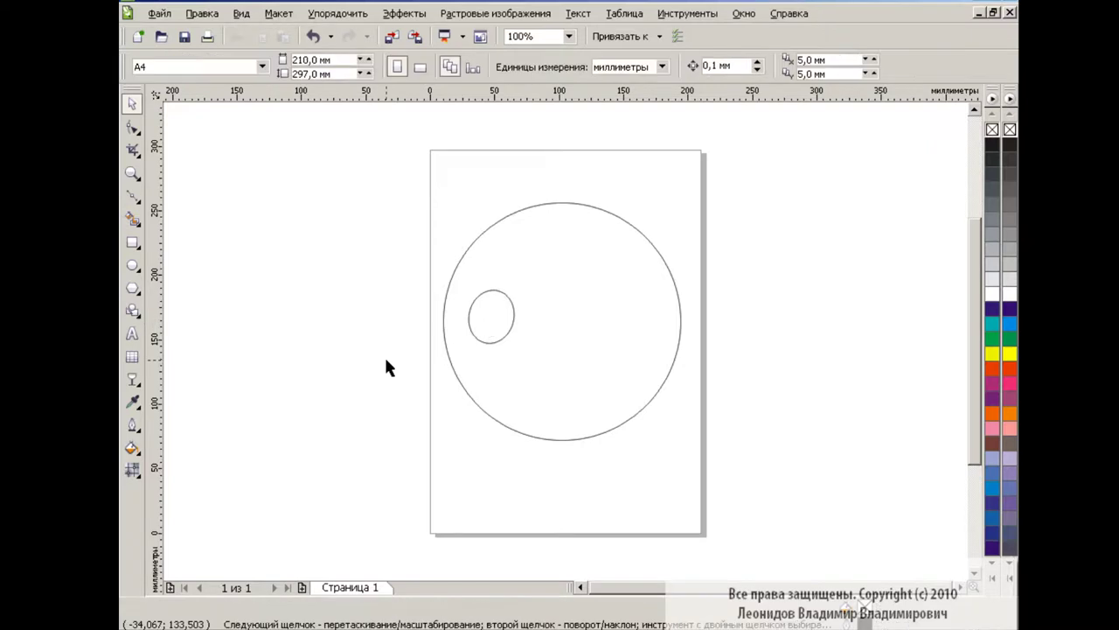
{"action": "left_click", "coordinate": [132, 198]}
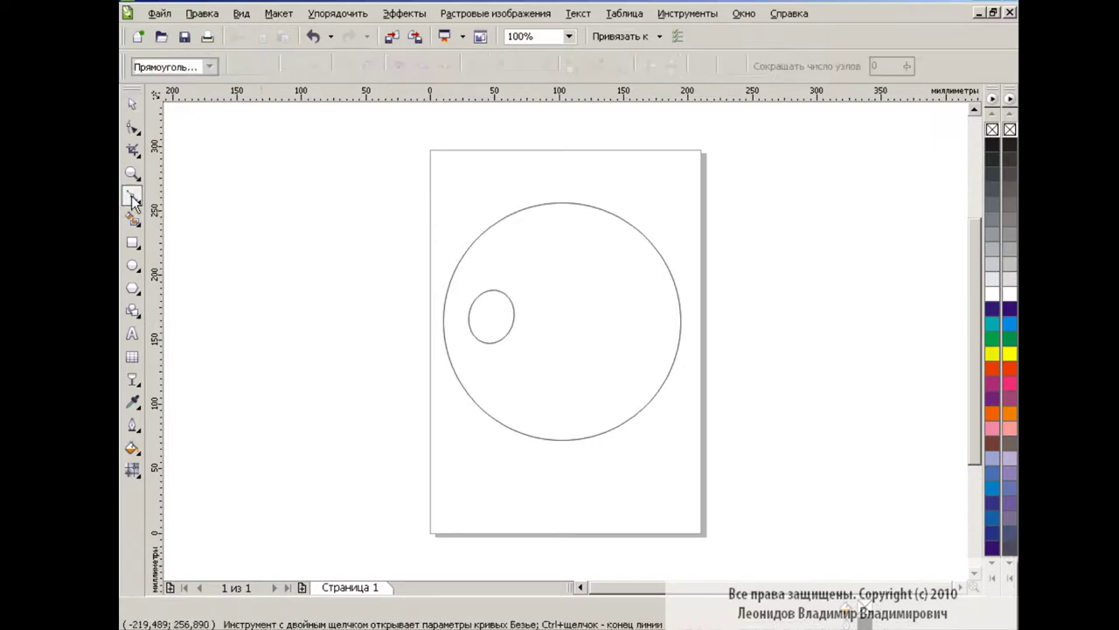
Draw two Bezier curves across the ball, one through the middle and one from lower left to upper right
{"action": "left_click", "coordinate": [442, 263]}
{"action": "left_click_drag", "start_coordinate": [689, 316], "coordinate": [899, 260]}
{"action": "key", "text": "space"}
{"action": "left_click", "coordinate": [345, 326]}
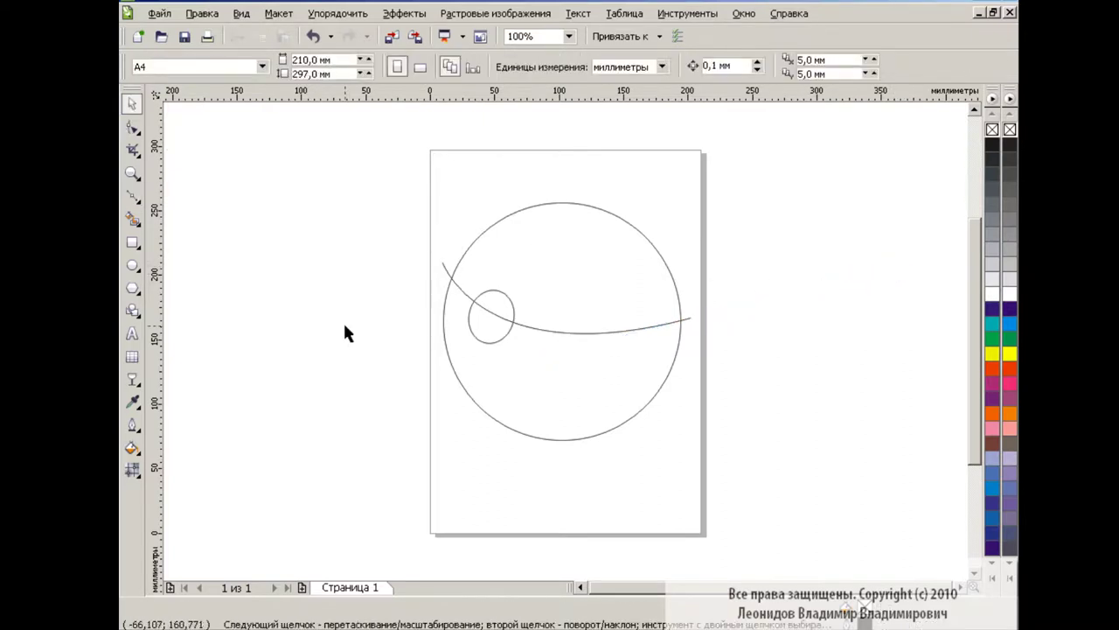
{"action": "left_click", "coordinate": [127, 200]}
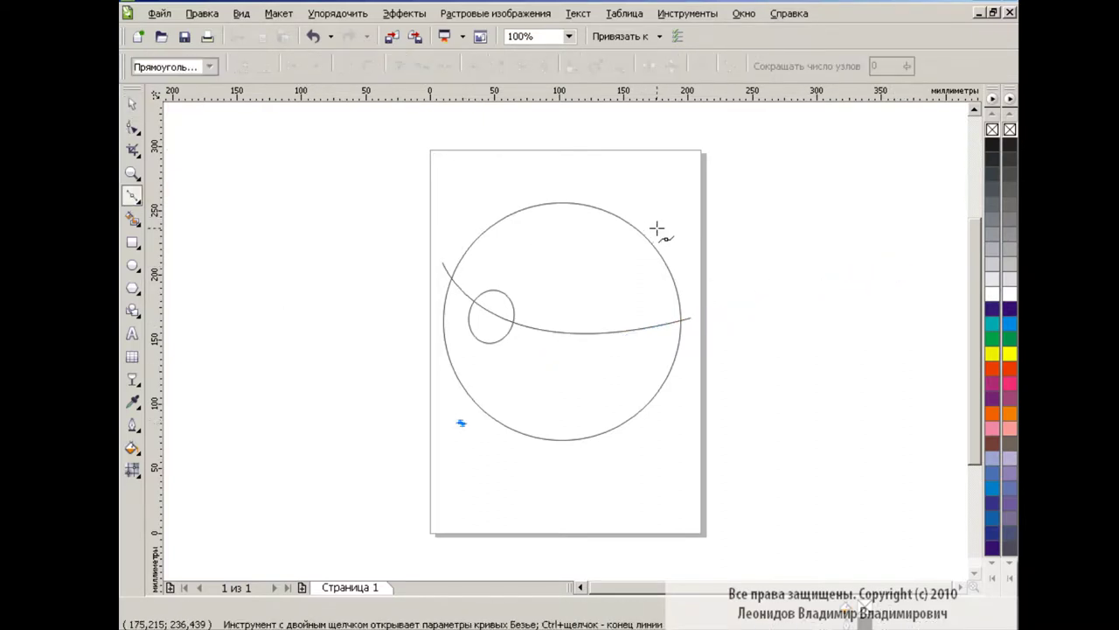
{"action": "left_click_drag", "start_coordinate": [656, 228], "coordinate": [916, 178]}
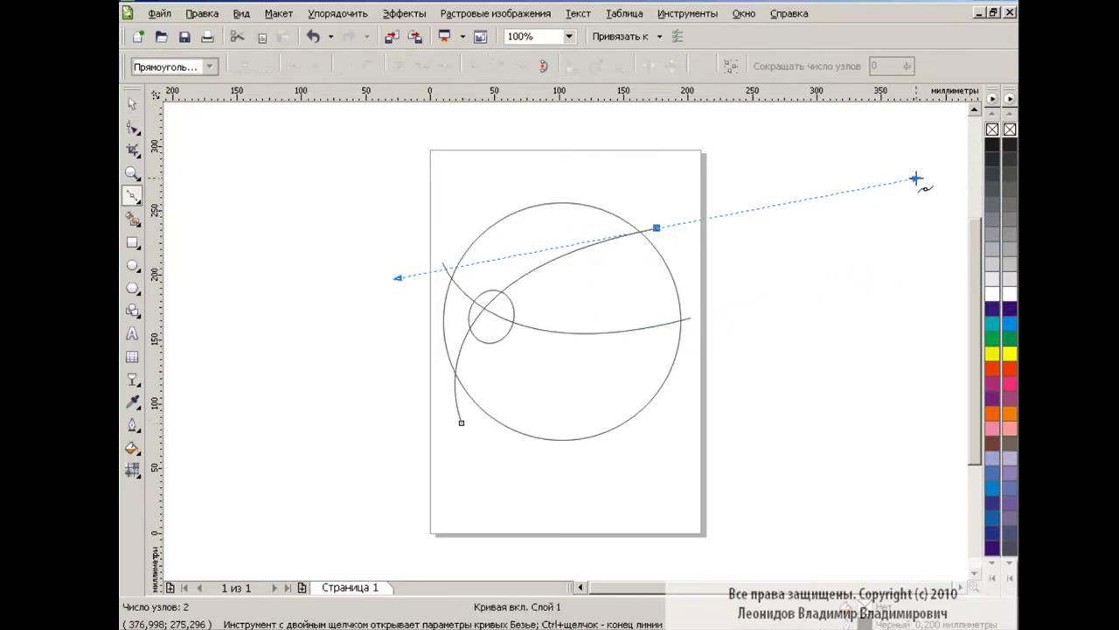
{"action": "key", "text": "space"}
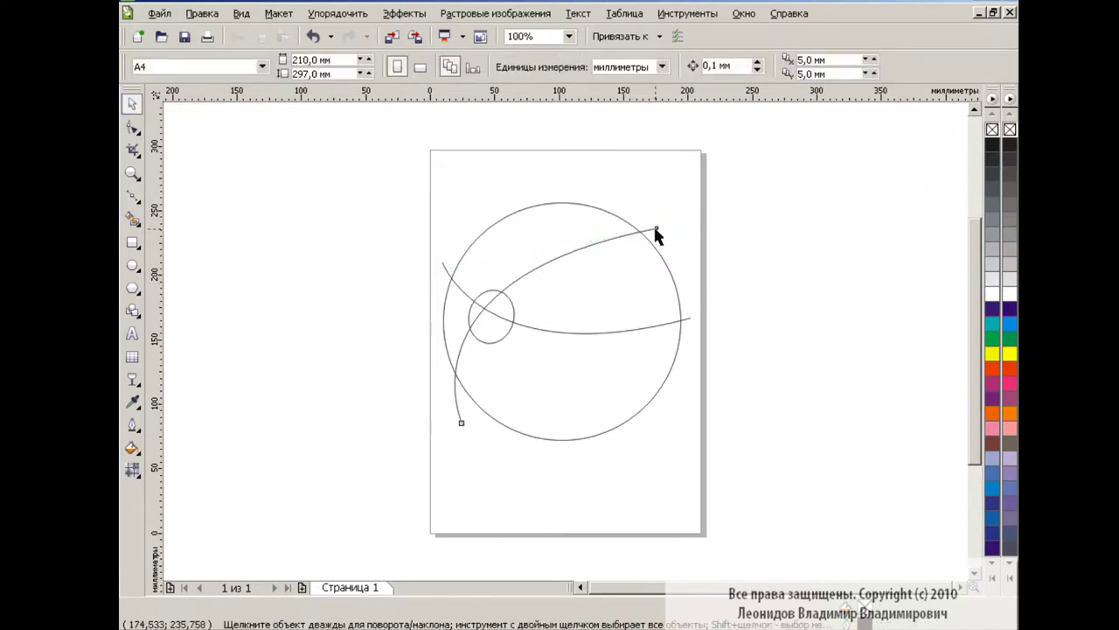
Reshape both curves' nodes and control handles so they sweep smoothly across the ball
{"action": "left_click", "coordinate": [132, 127]}
{"action": "left_click_drag", "start_coordinate": [673, 238], "coordinate": [429, 235]}
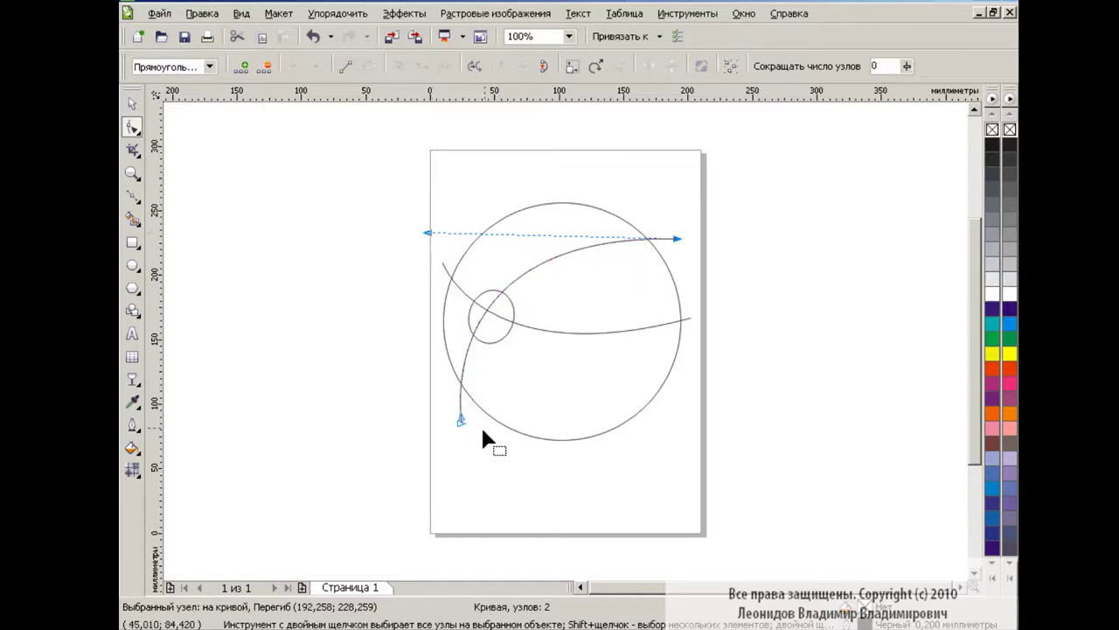
{"action": "left_click", "coordinate": [393, 405]}
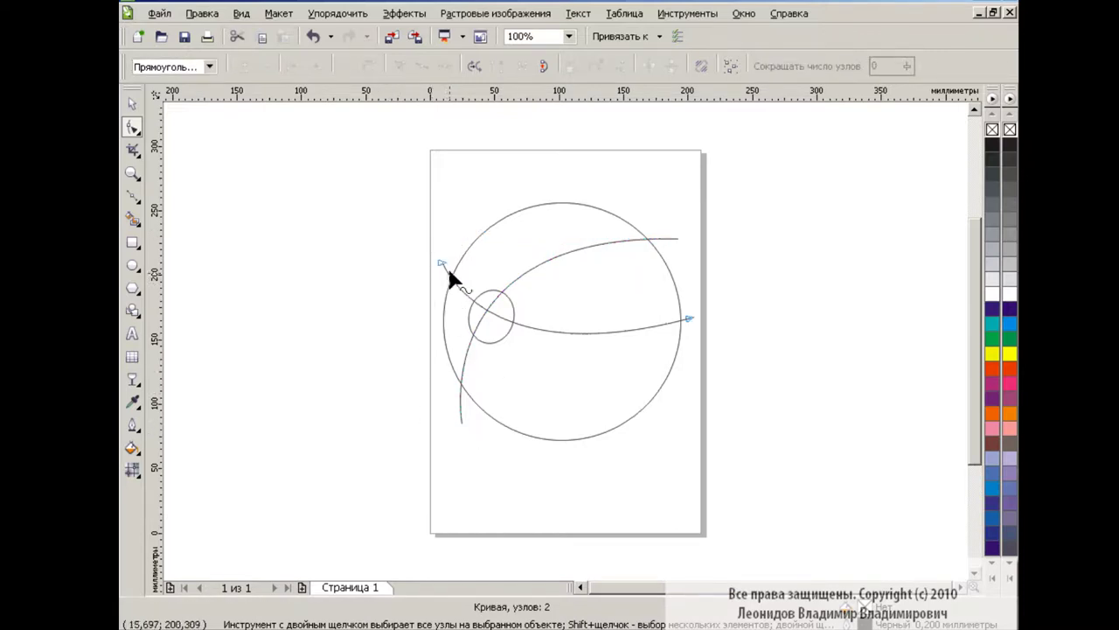
{"action": "mouse_move", "coordinate": [447, 265]}
{"action": "left_mouse_down"}
{"action": "mouse_move", "coordinate": [432, 281]}
{"action": "mouse_move", "coordinate": [489, 300]}
{"action": "left_mouse_up"}
{"action": "left_click", "coordinate": [430, 287]}
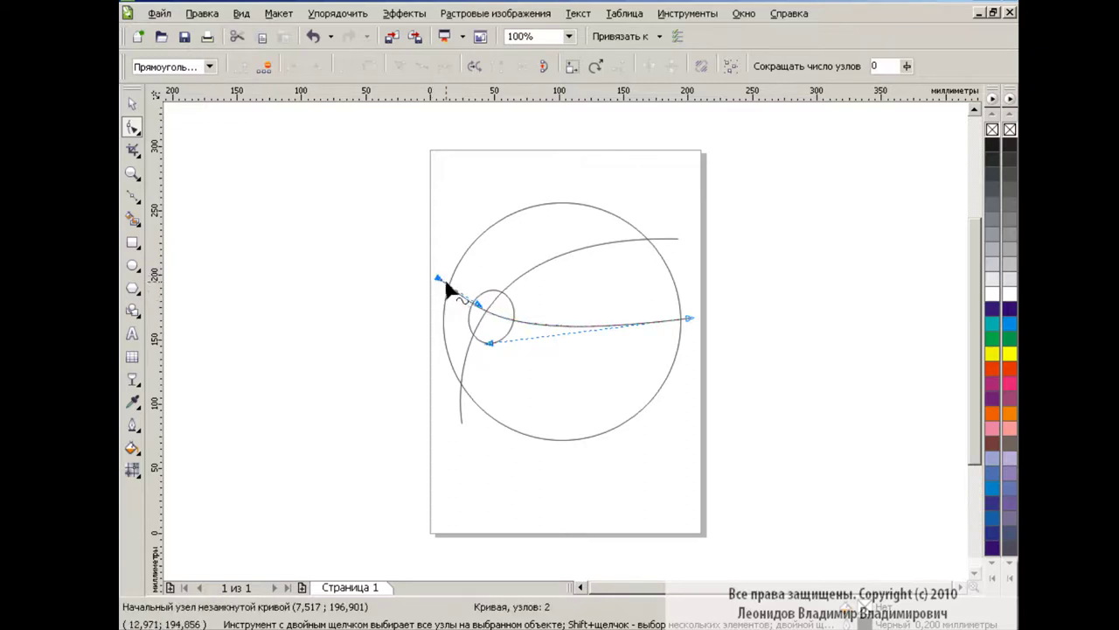
{"action": "key", "text": "Down"}
{"action": "key", "text": "Down"}
{"action": "key", "text": "Down"}
{"action": "left_click", "coordinate": [486, 315]}
{"action": "left_click_drag", "start_coordinate": [486, 315], "coordinate": [481, 330]}
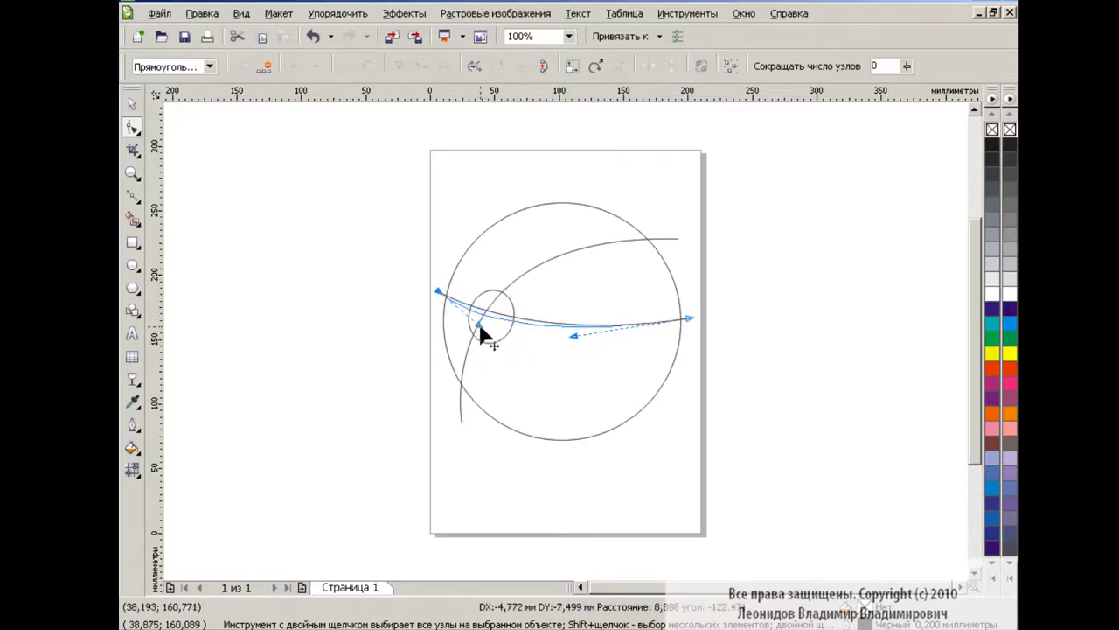
{"action": "left_click_drag", "start_coordinate": [573, 335], "coordinate": [584, 350]}
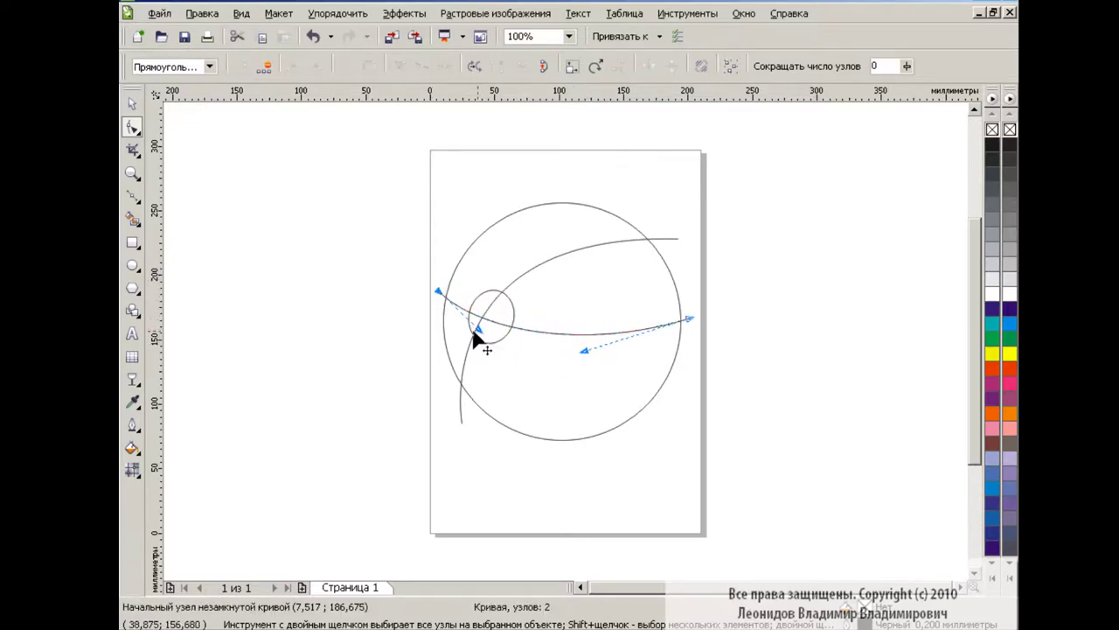
{"action": "left_click", "coordinate": [132, 103]}
{"action": "left_click", "coordinate": [132, 195]}
Draw a third curve from the ball's top to its bottom right, bending it to bulge left
{"action": "left_click", "coordinate": [527, 203]}
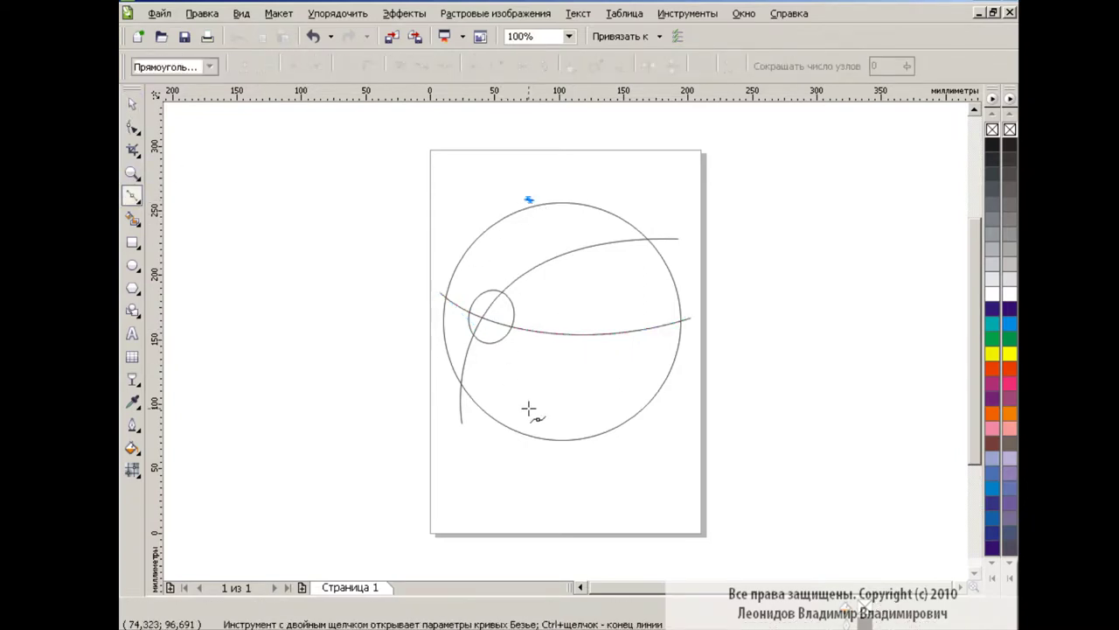
{"action": "left_click_drag", "start_coordinate": [615, 440], "coordinate": [789, 474]}
{"action": "key", "text": "F10"}
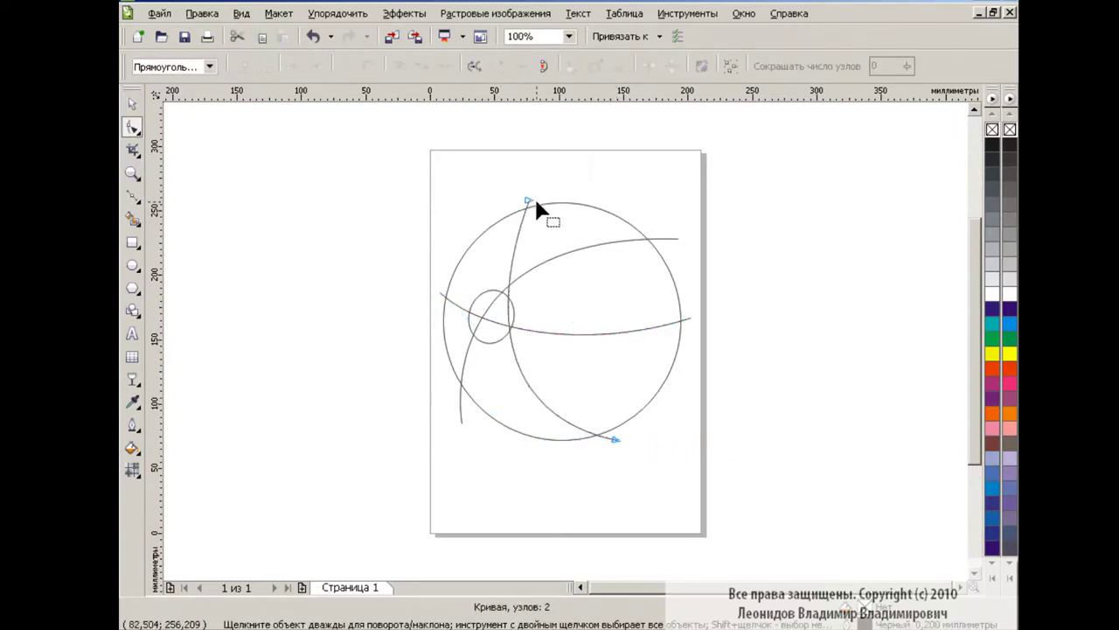
{"action": "left_click_drag", "start_coordinate": [527, 206], "coordinate": [466, 275]}
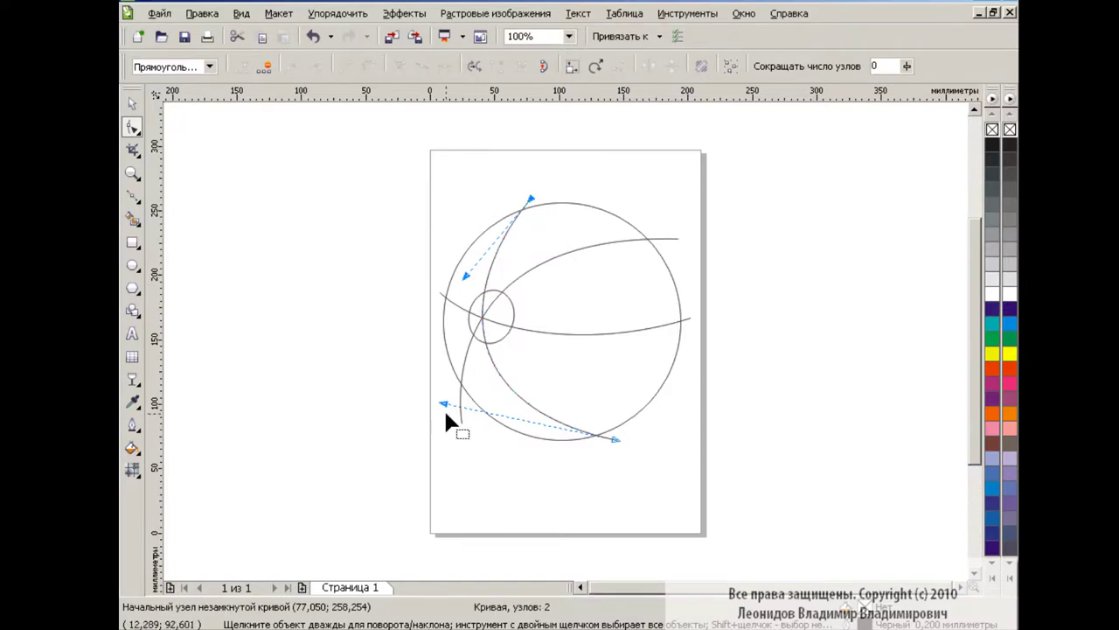
{"action": "left_click_drag", "start_coordinate": [444, 404], "coordinate": [514, 434]}
{"action": "left_click_drag", "start_coordinate": [469, 274], "coordinate": [425, 309]}
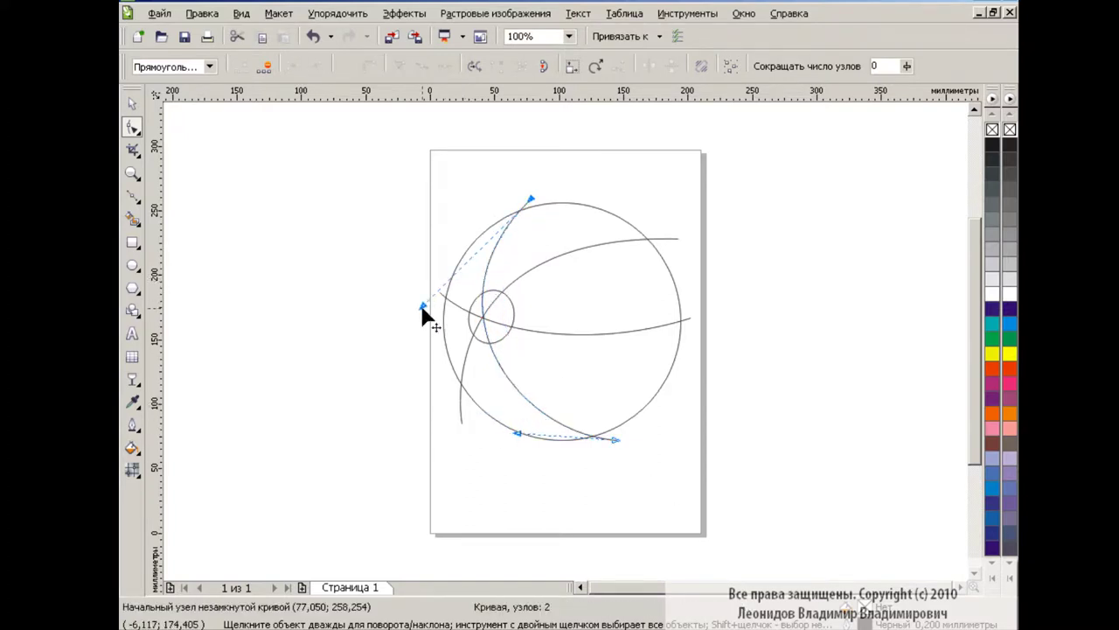
{"action": "left_click", "coordinate": [402, 334]}
{"action": "key", "text": "space"}
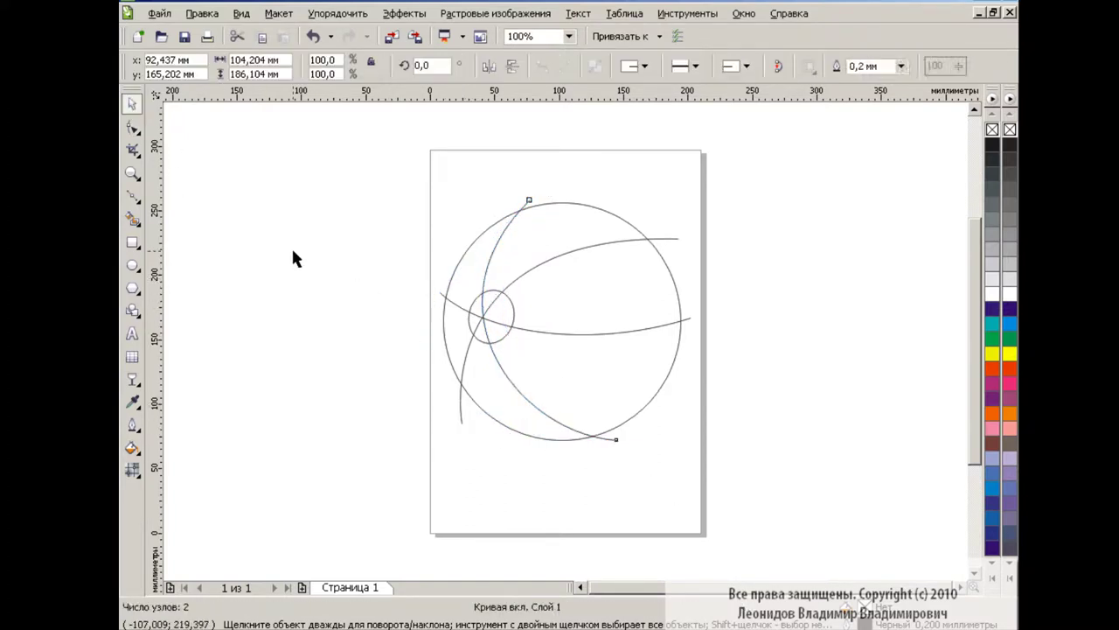
{"action": "left_click", "coordinate": [291, 248]}
Smart Fill the leftmost band orange-red and the upper band orange
{"action": "left_click", "coordinate": [132, 221]}
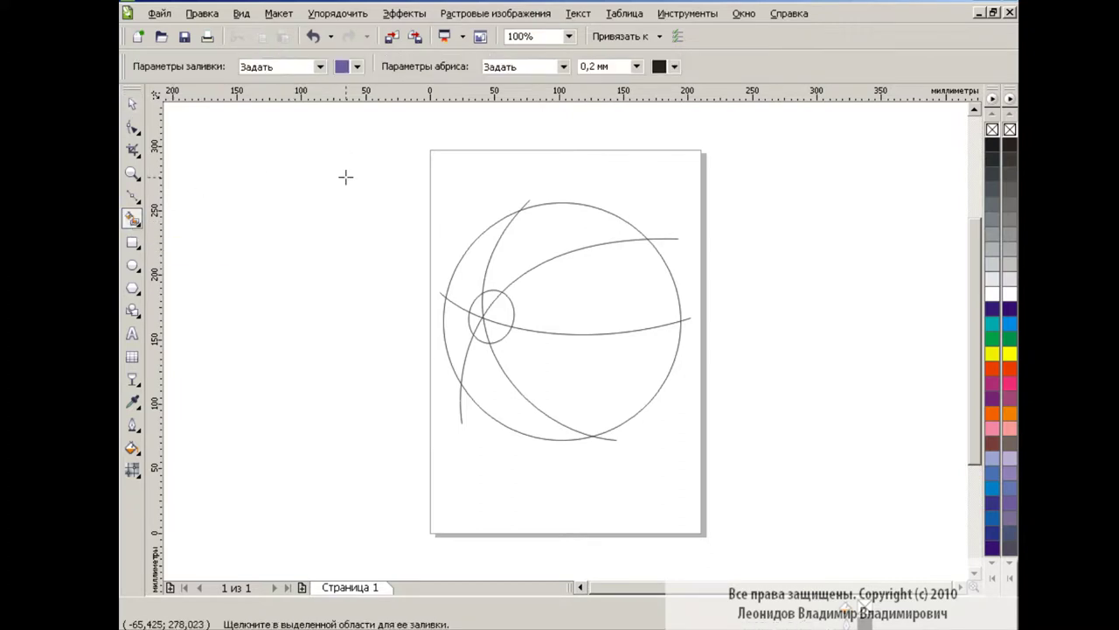
{"action": "left_click", "coordinate": [357, 67]}
{"action": "left_click_drag", "start_coordinate": [411, 133], "coordinate": [411, 166]}
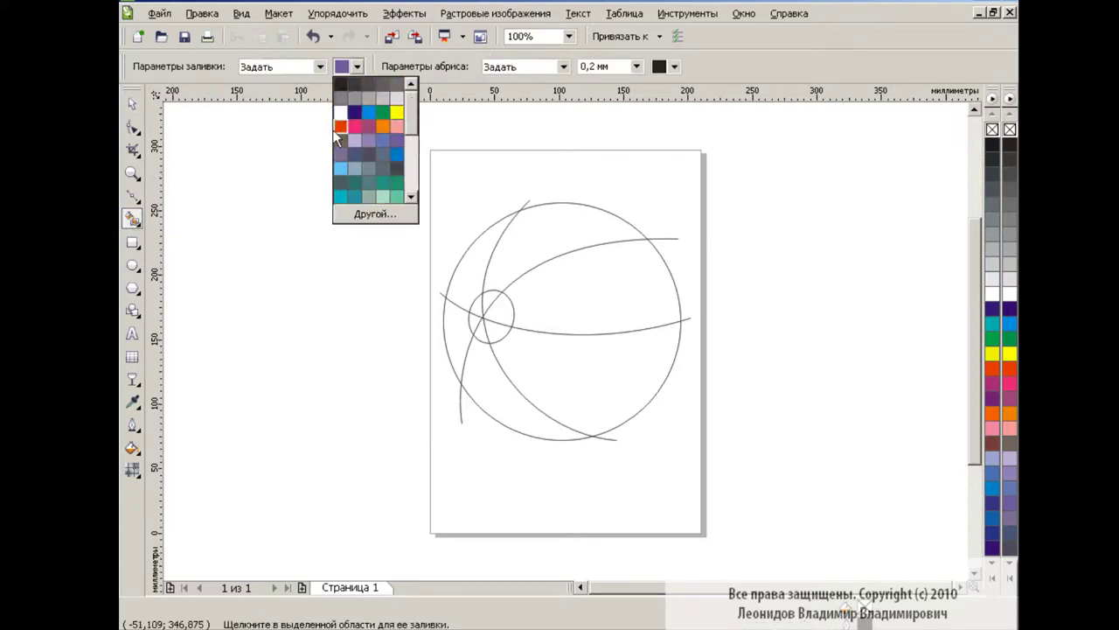
{"action": "left_click", "coordinate": [340, 127]}
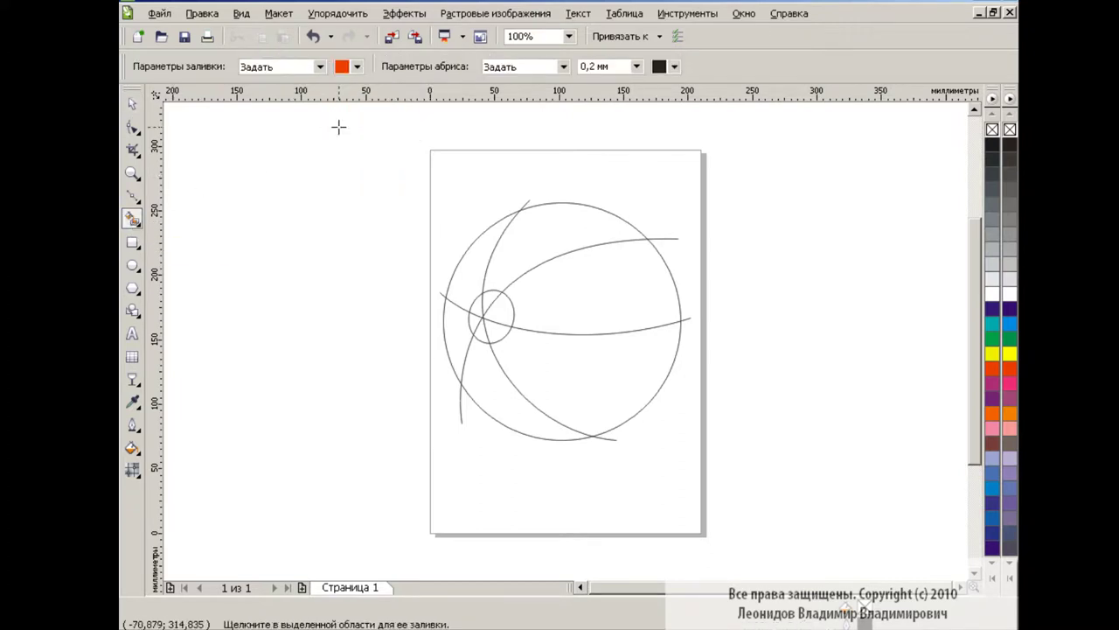
{"action": "left_click", "coordinate": [480, 245]}
{"action": "left_click", "coordinate": [357, 67]}
{"action": "left_click", "coordinate": [376, 131]}
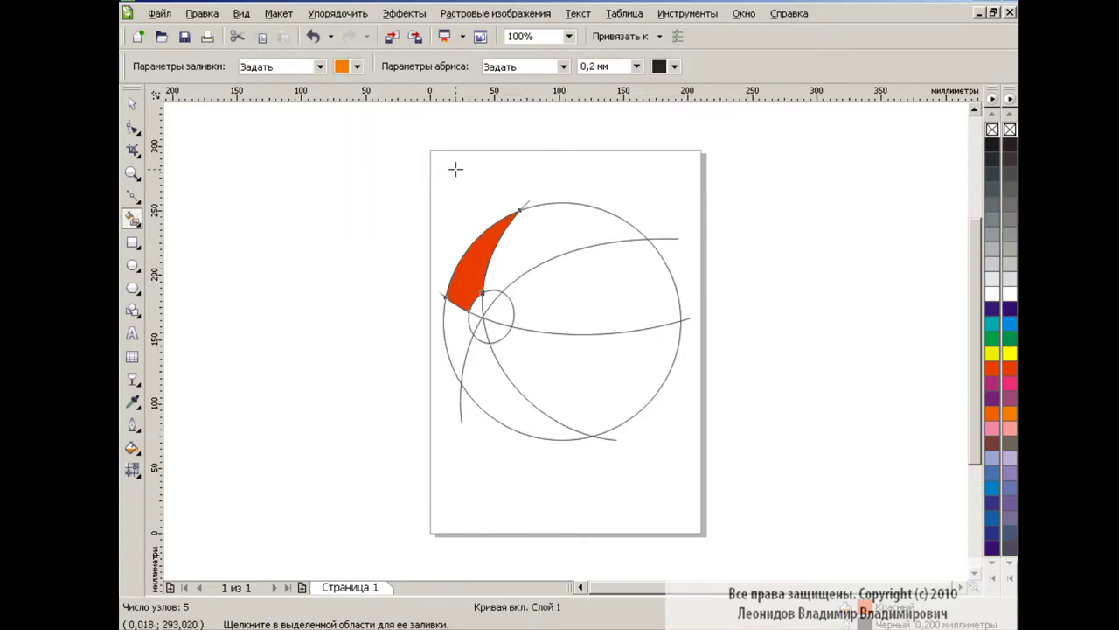
{"action": "left_click", "coordinate": [534, 223]}
Try filling the central band yellow, undoing the attempts
{"action": "left_click", "coordinate": [358, 68]}
{"action": "left_click", "coordinate": [356, 197]}
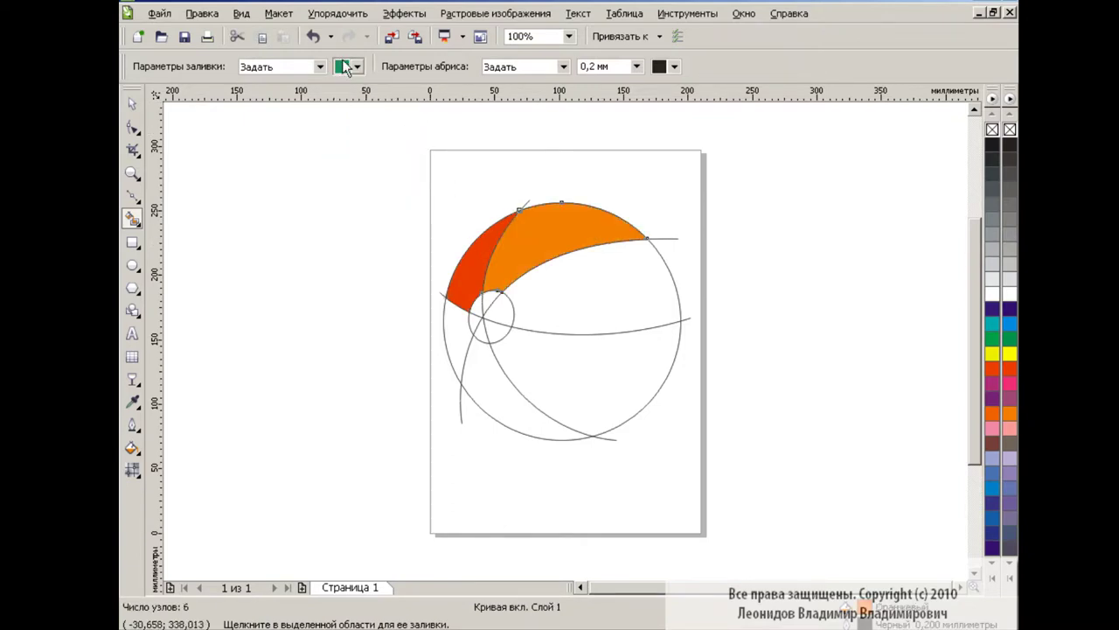
{"action": "left_click", "coordinate": [358, 67]}
{"action": "left_click", "coordinate": [400, 107]}
{"action": "left_click", "coordinate": [595, 306]}
{"action": "key", "text": "ctrl+z"}
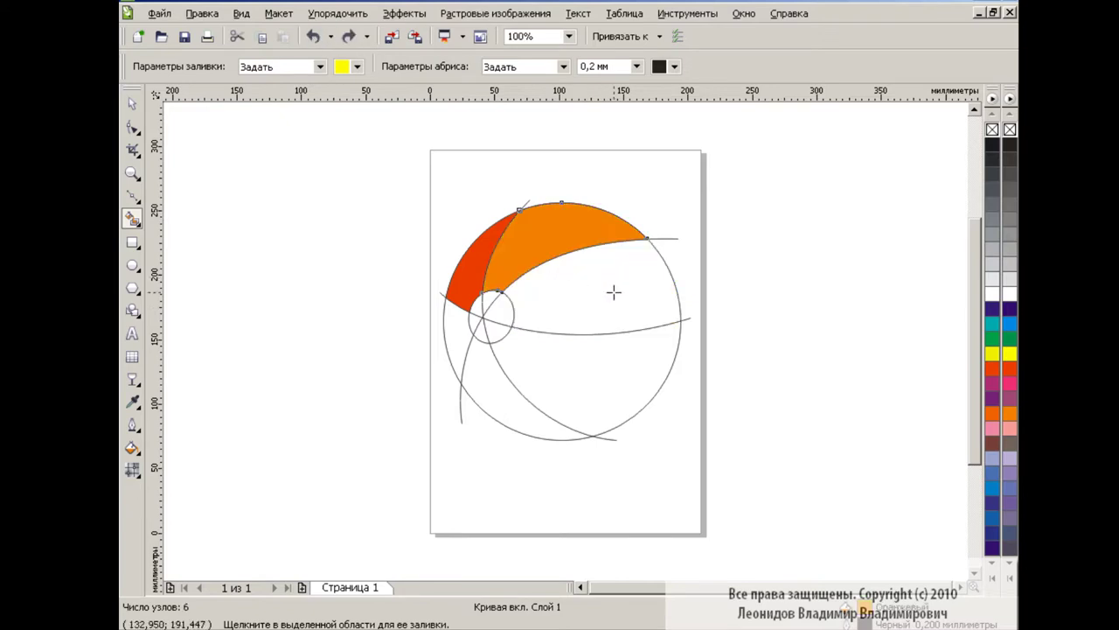
{"action": "left_click", "coordinate": [666, 316]}
{"action": "left_click", "coordinate": [313, 36]}
Fill the lower band green and the central band yellow
{"action": "left_click", "coordinate": [362, 70]}
{"action": "left_click", "coordinate": [407, 176]}
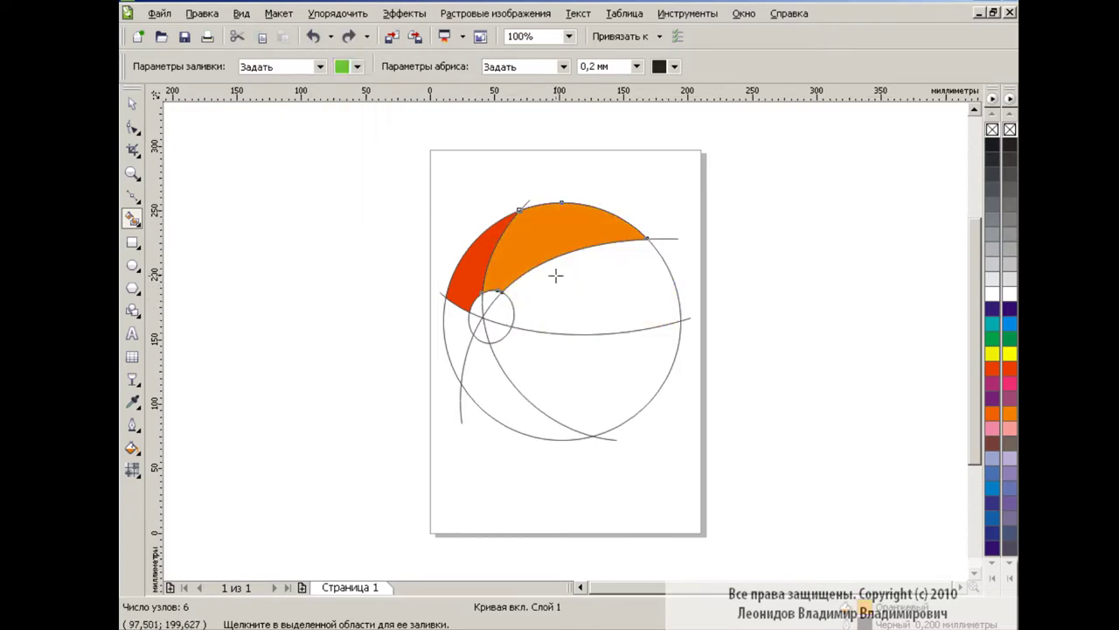
{"action": "left_click", "coordinate": [602, 360]}
{"action": "left_click", "coordinate": [357, 67]}
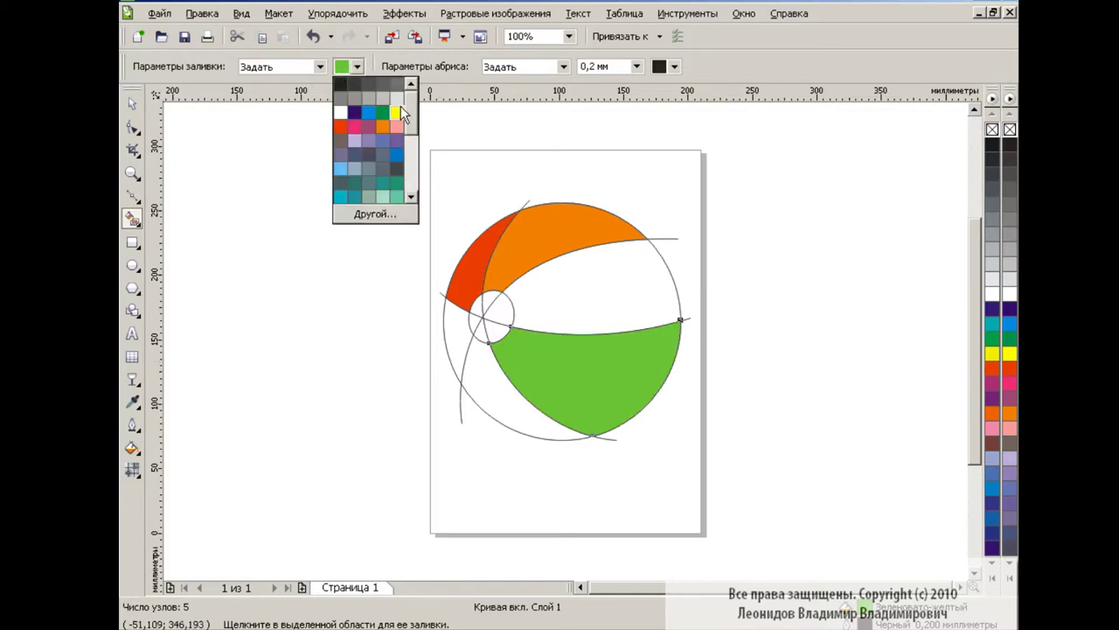
{"action": "left_click", "coordinate": [401, 106]}
{"action": "left_click", "coordinate": [571, 283]}
Check the green piece by moving it aside, then restore it
{"action": "key", "text": "space"}
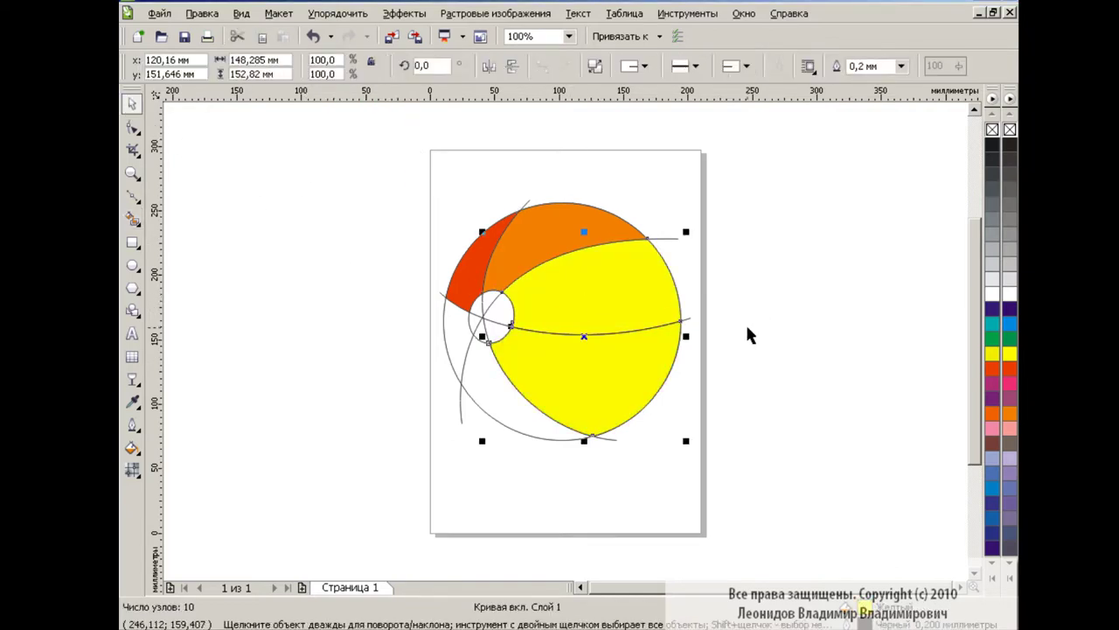
{"action": "key", "text": "ctrl+z"}
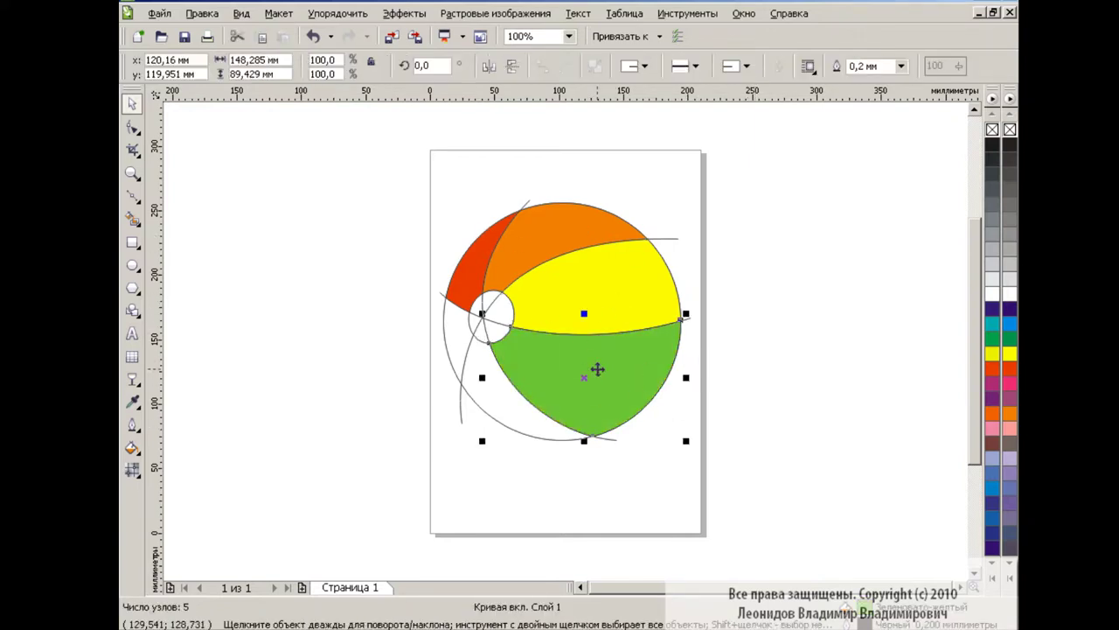
{"action": "left_click_drag", "start_coordinate": [599, 370], "coordinate": [692, 399]}
{"action": "left_click", "coordinate": [318, 36]}
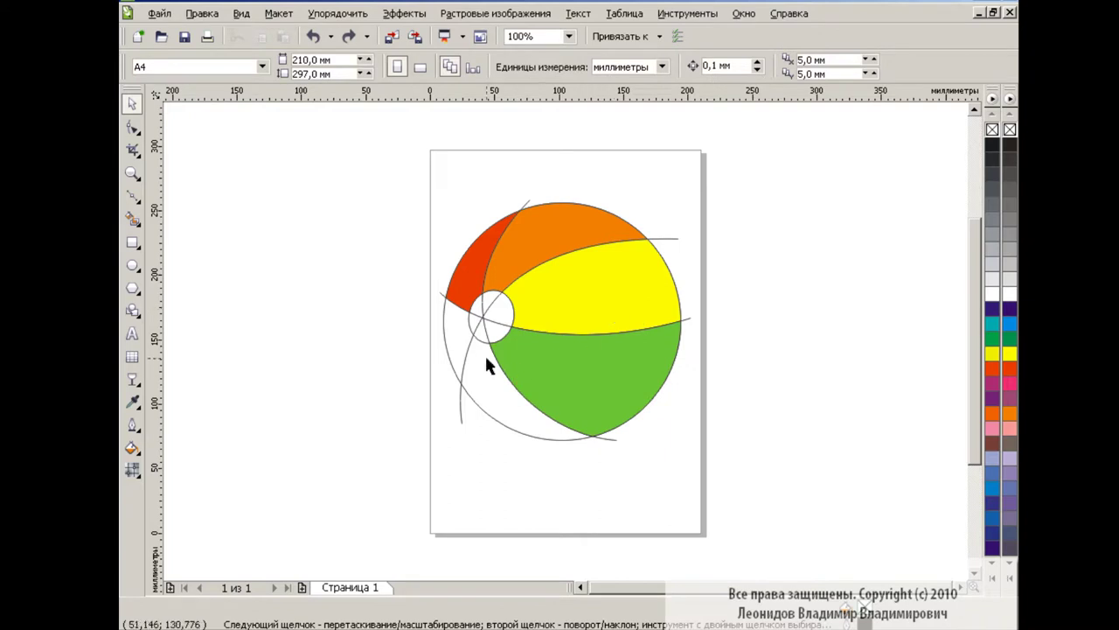
Fill the lower-left segment blue and the left-edge segment dark purple
{"action": "left_click", "coordinate": [132, 219]}
{"action": "left_click", "coordinate": [357, 66]}
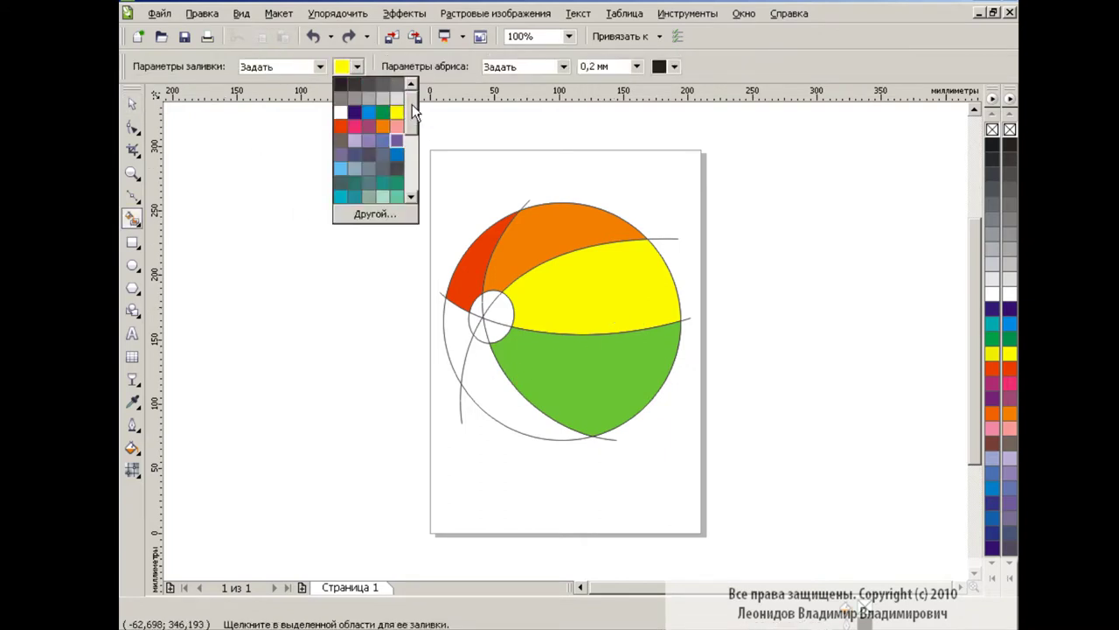
{"action": "left_click", "coordinate": [368, 111]}
{"action": "left_click", "coordinate": [503, 398]}
{"action": "left_click", "coordinate": [357, 66]}
{"action": "left_click", "coordinate": [355, 112]}
{"action": "left_click", "coordinate": [456, 336]}
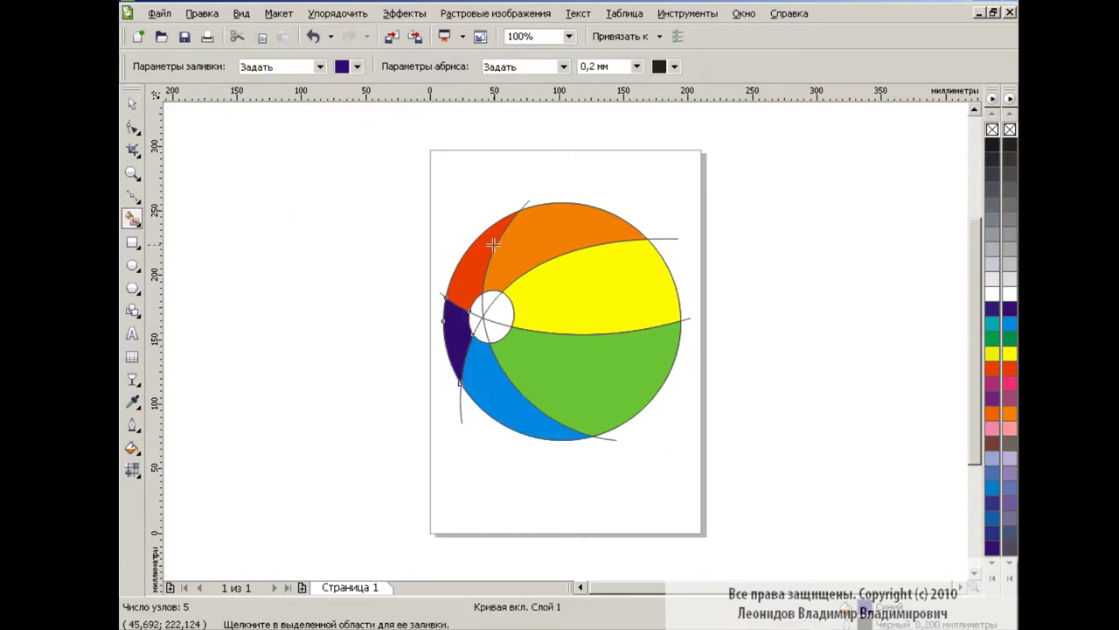
Select the six coloured pieces, move them right of the page and group them
{"action": "key", "text": "space"}
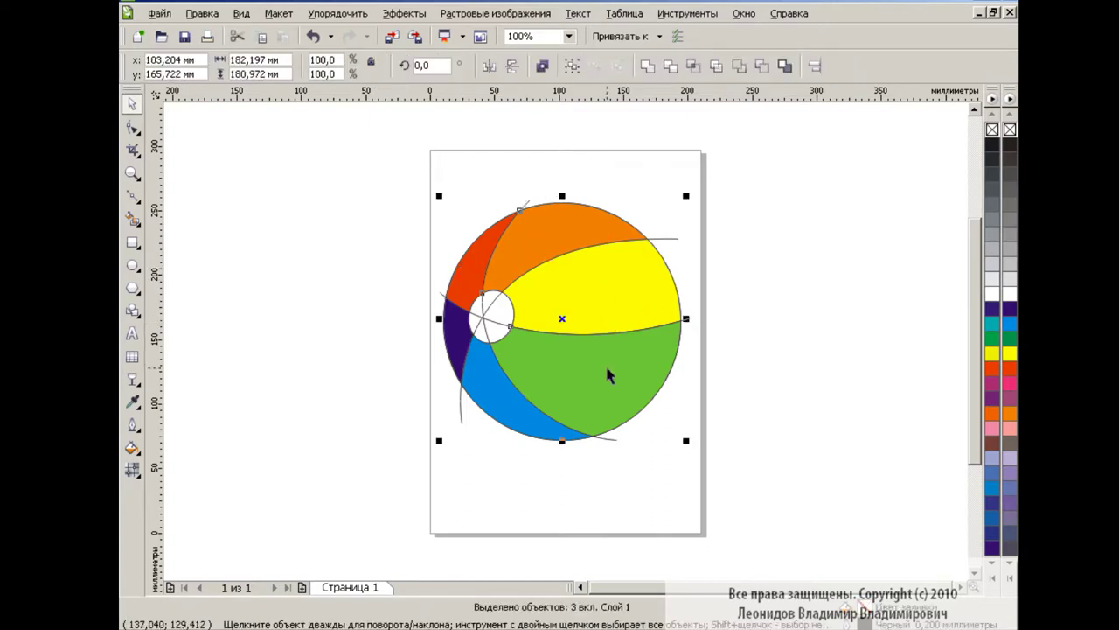
{"action": "left_click", "coordinate": [454, 344], "text": "shift"}
{"action": "left_click_drag", "start_coordinate": [556, 324], "coordinate": [875, 310]}
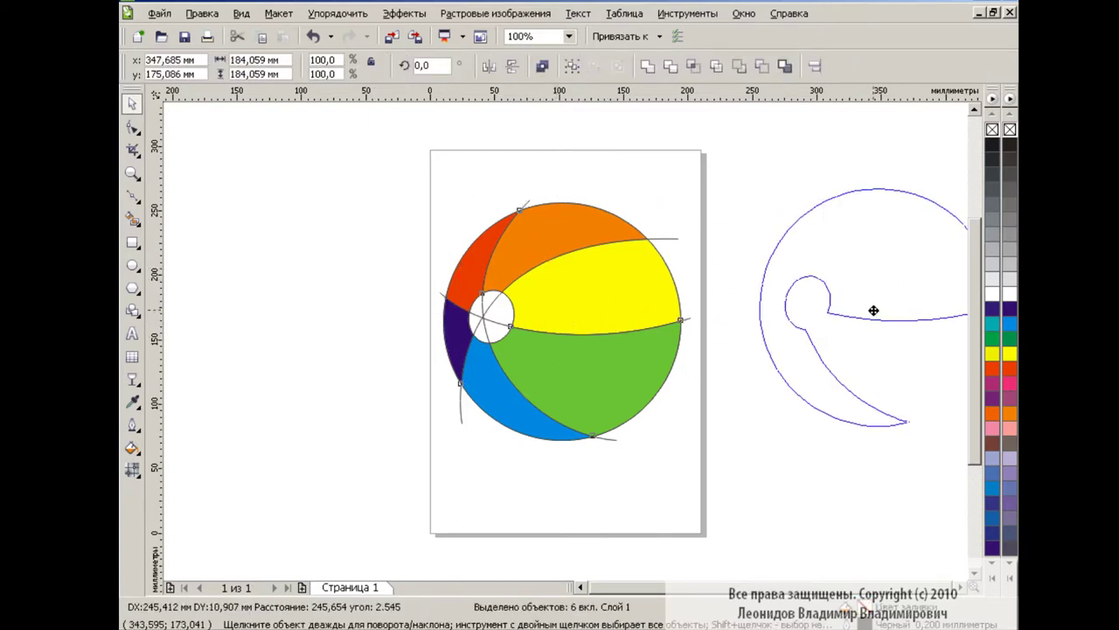
{"action": "left_click", "coordinate": [572, 65]}
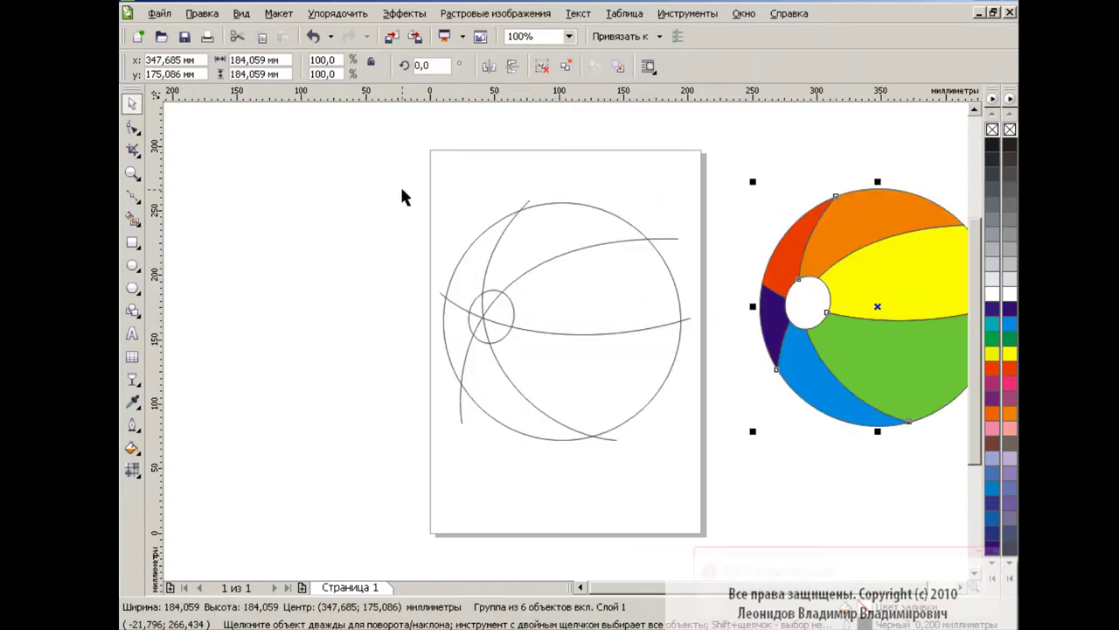
Delete the outline curves and move the coloured ball group back onto the page
{"action": "left_click_drag", "start_coordinate": [402, 197], "coordinate": [747, 490]}
{"action": "key", "text": "Delete"}
{"action": "left_click_drag", "start_coordinate": [875, 309], "coordinate": [570, 324]}
{"action": "left_click", "coordinate": [785, 331]}
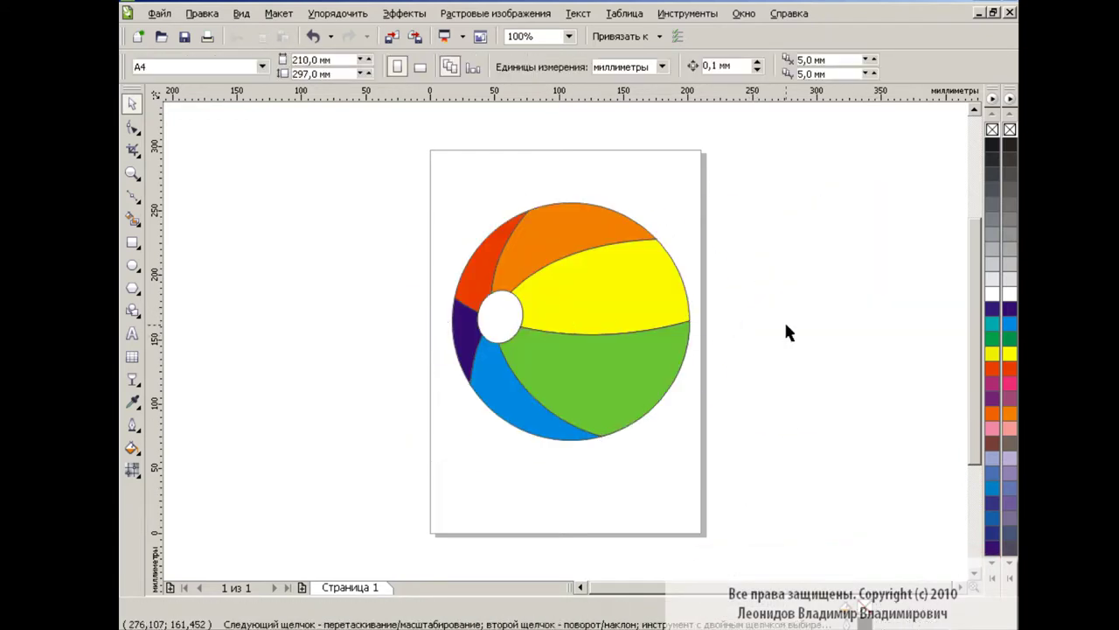
Smart Fill the small circle white
{"action": "left_click", "coordinate": [132, 220]}
{"action": "left_click", "coordinate": [359, 66]}
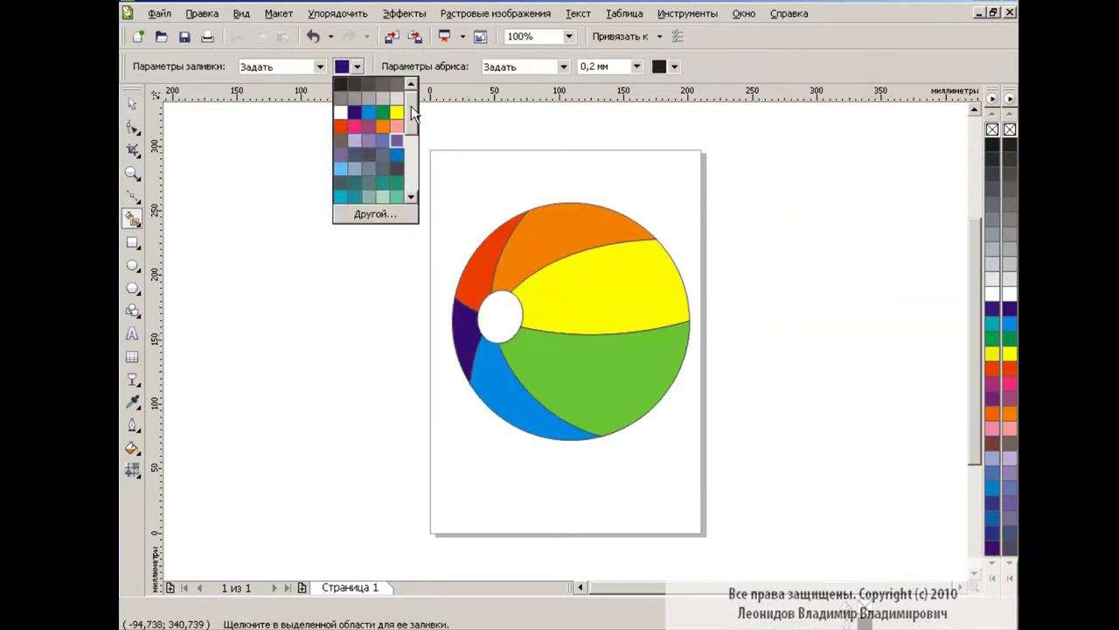
{"action": "left_click", "coordinate": [337, 113]}
{"action": "left_click", "coordinate": [513, 314]}
{"action": "key", "text": "space"}
{"action": "left_click", "coordinate": [353, 336]}
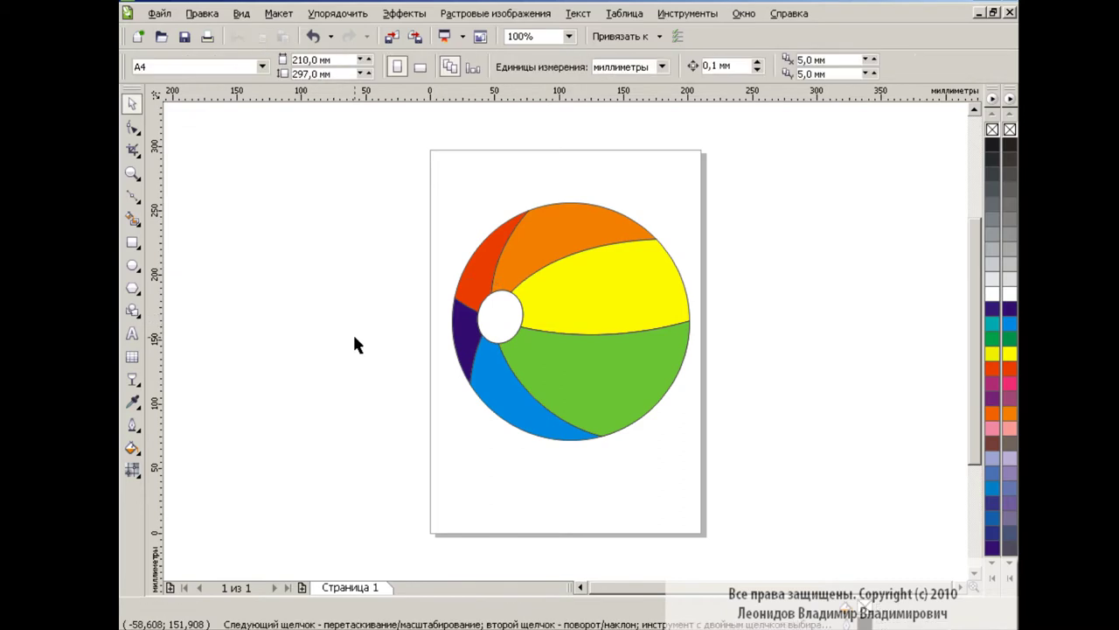
{"action": "left_click", "coordinate": [132, 198]}
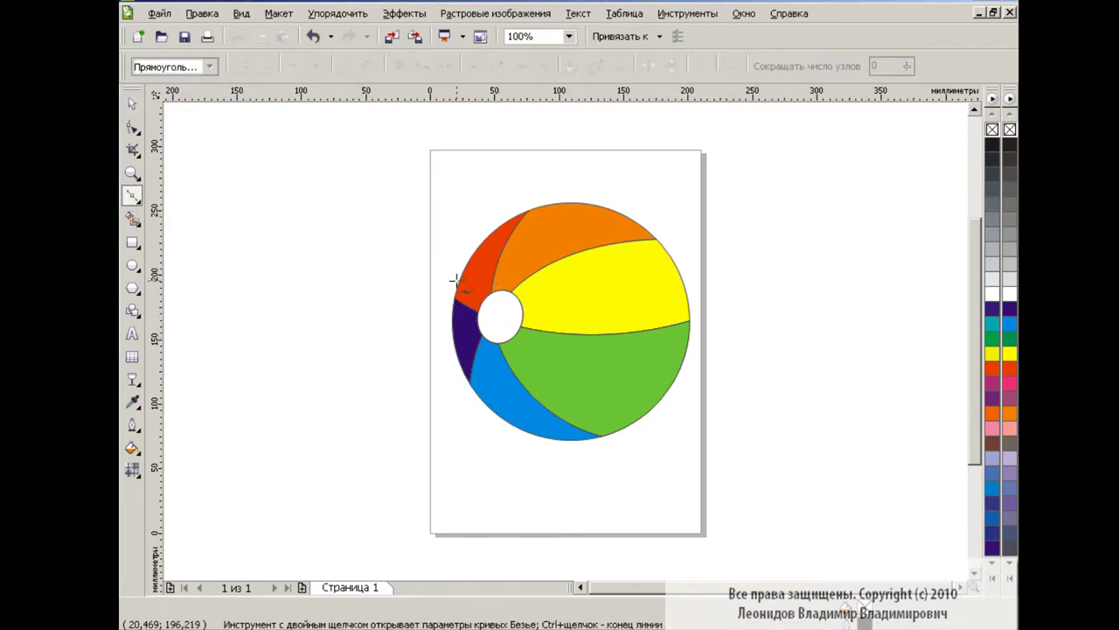
Draw an arc over the ball's top and fill the strip between it and the edge
{"action": "left_click_drag", "start_coordinate": [651, 225], "coordinate": [784, 262]}
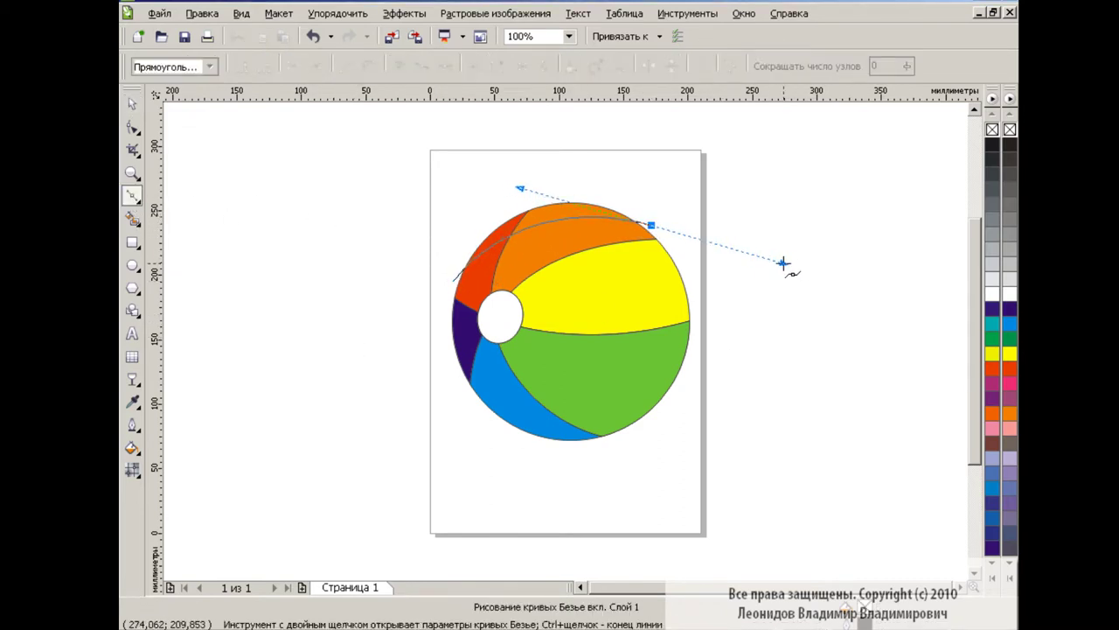
{"action": "left_click", "coordinate": [134, 220]}
{"action": "left_click", "coordinate": [470, 232]}
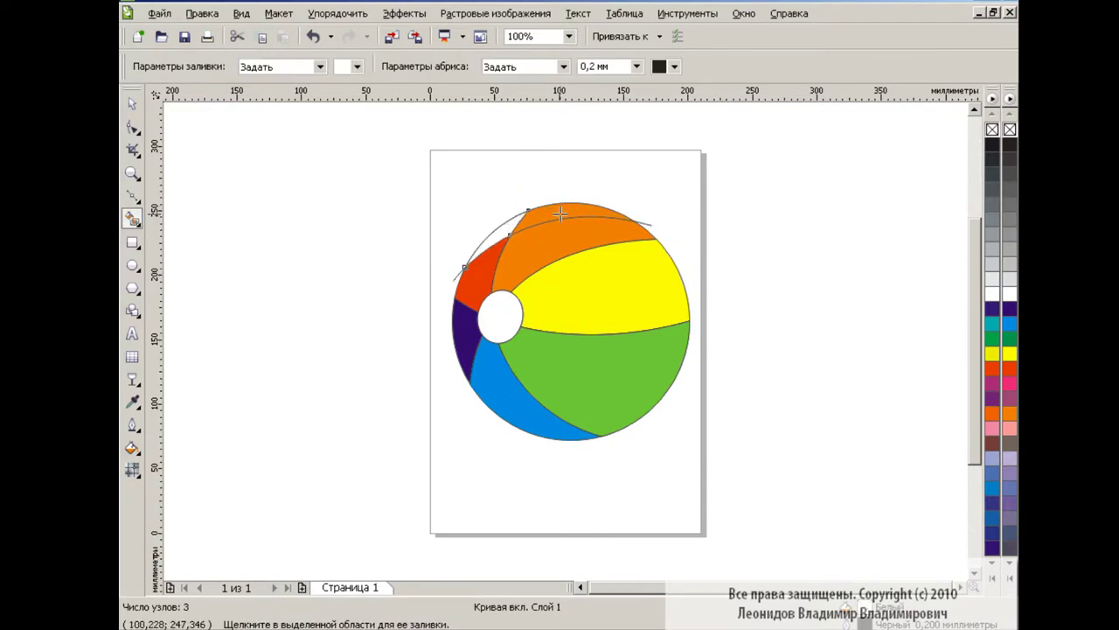
{"action": "left_click", "coordinate": [132, 104]}
{"action": "left_click", "coordinate": [688, 184]}
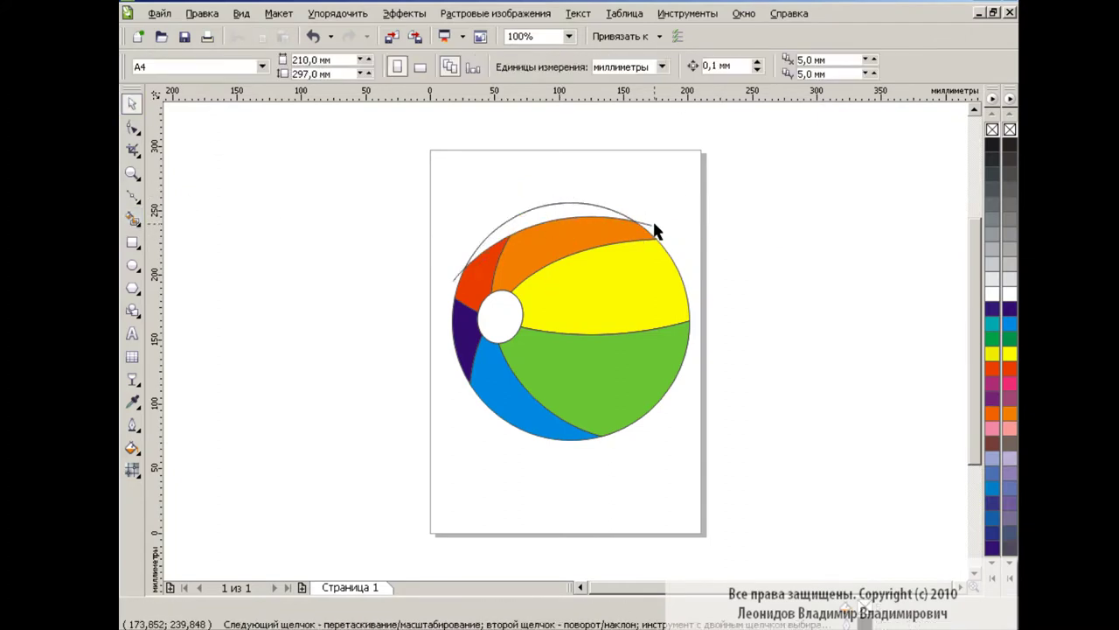
{"action": "left_click", "coordinate": [660, 240]}
Draw curves across the yellow band and down the right side, filling two right-hand regions white
{"action": "left_click", "coordinate": [133, 197]}
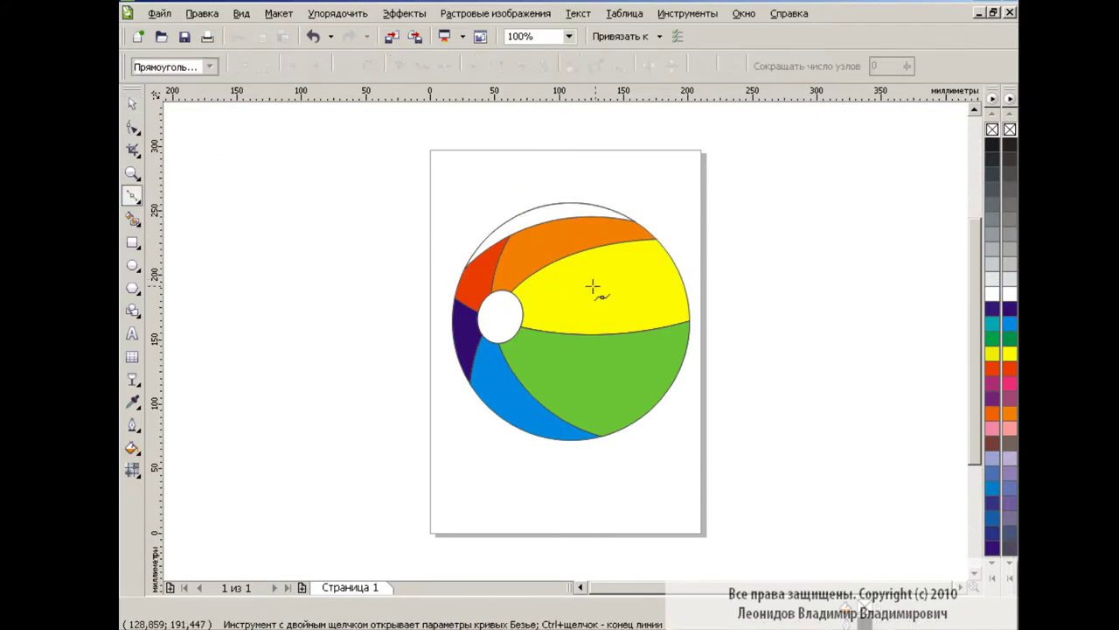
{"action": "left_click_drag", "start_coordinate": [708, 272], "coordinate": [817, 224]}
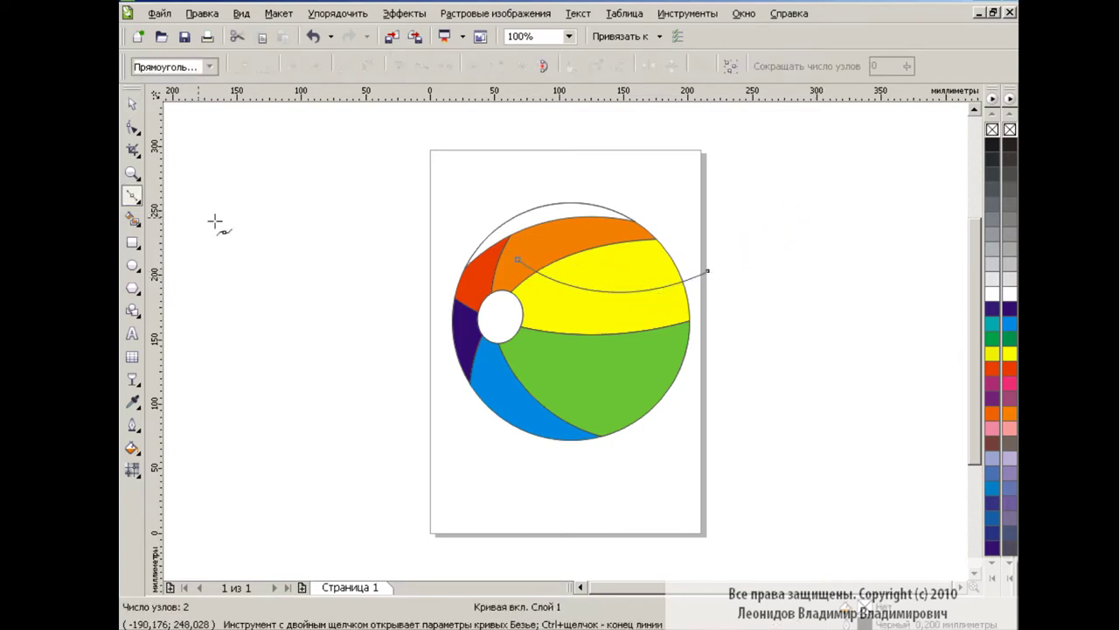
{"action": "left_click", "coordinate": [619, 281]}
{"action": "left_click_drag", "start_coordinate": [539, 448], "coordinate": [412, 458]}
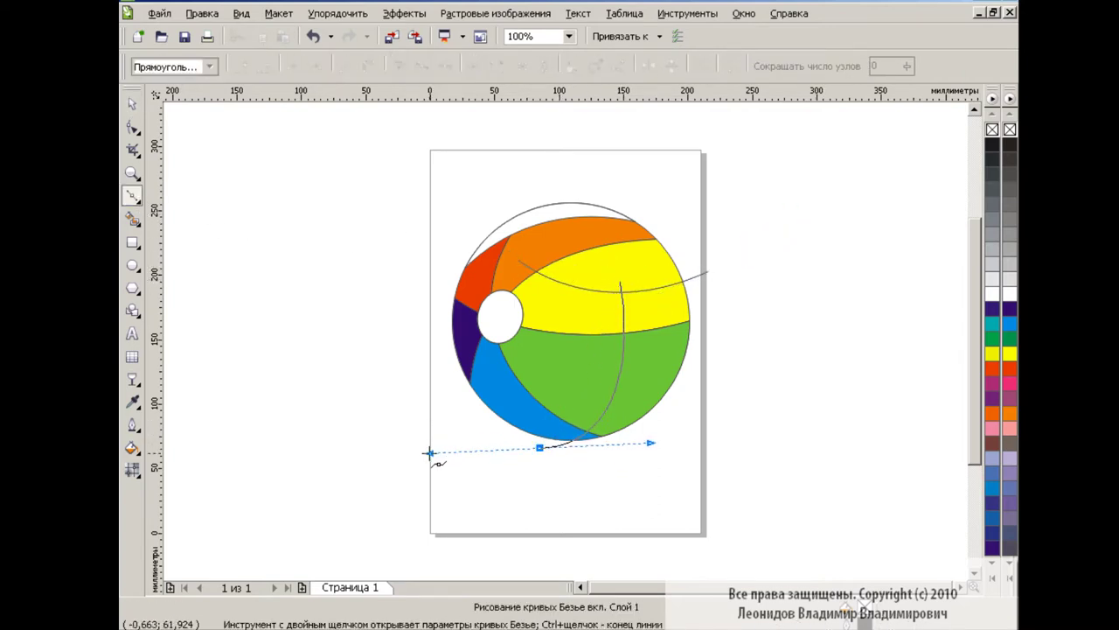
{"action": "left_click", "coordinate": [132, 219]}
{"action": "left_click", "coordinate": [662, 362]}
{"action": "left_click", "coordinate": [660, 318]}
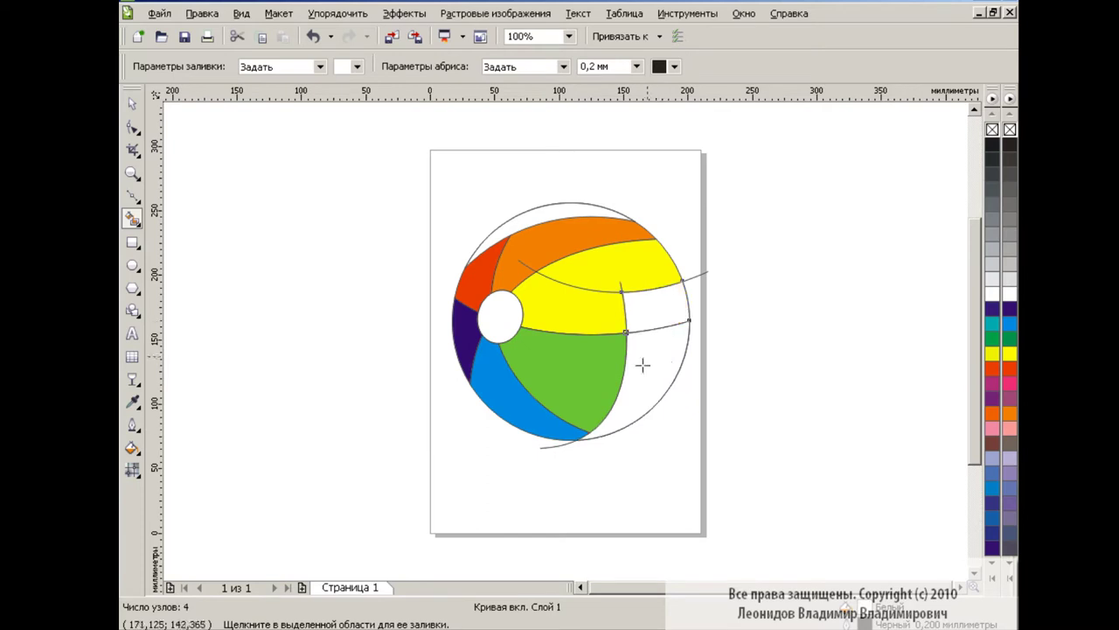
Select the thin arc crossing the yellow band together with the white right-hand section
{"action": "left_click", "coordinate": [132, 103]}
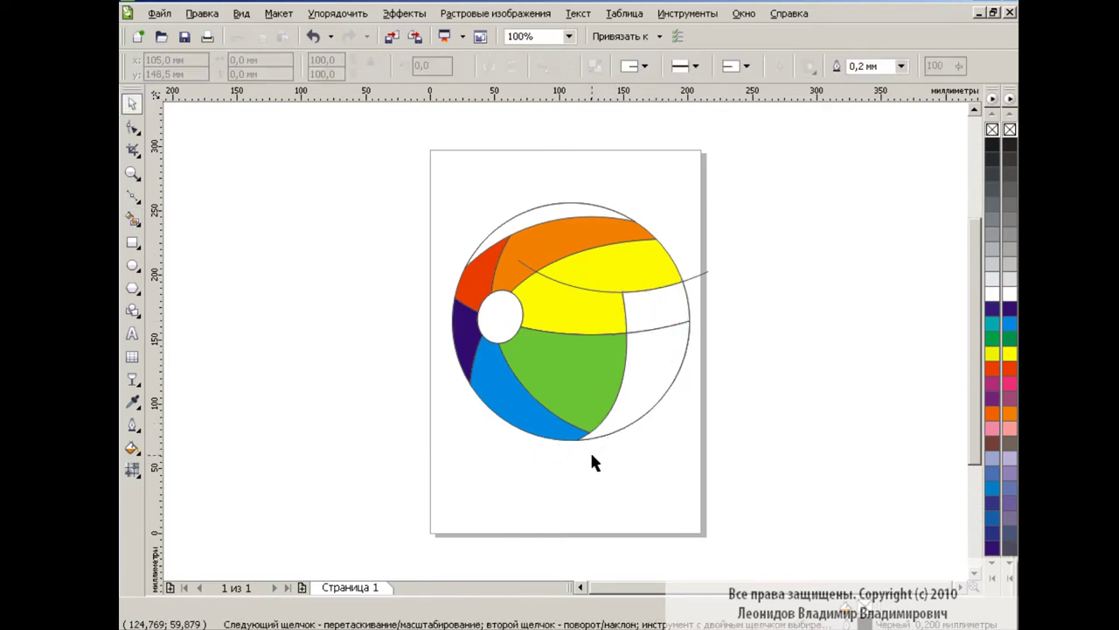
{"action": "left_click", "coordinate": [607, 423]}
{"action": "left_click", "coordinate": [662, 302], "text": "shift"}
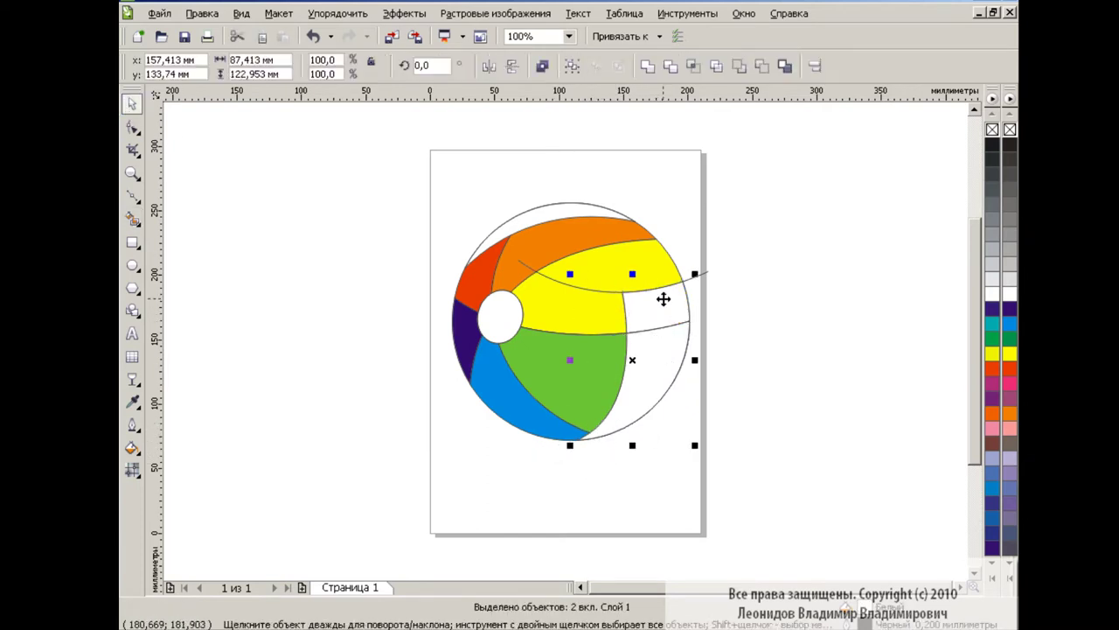
{"action": "left_click", "coordinate": [756, 348]}
{"action": "left_click", "coordinate": [695, 274]}
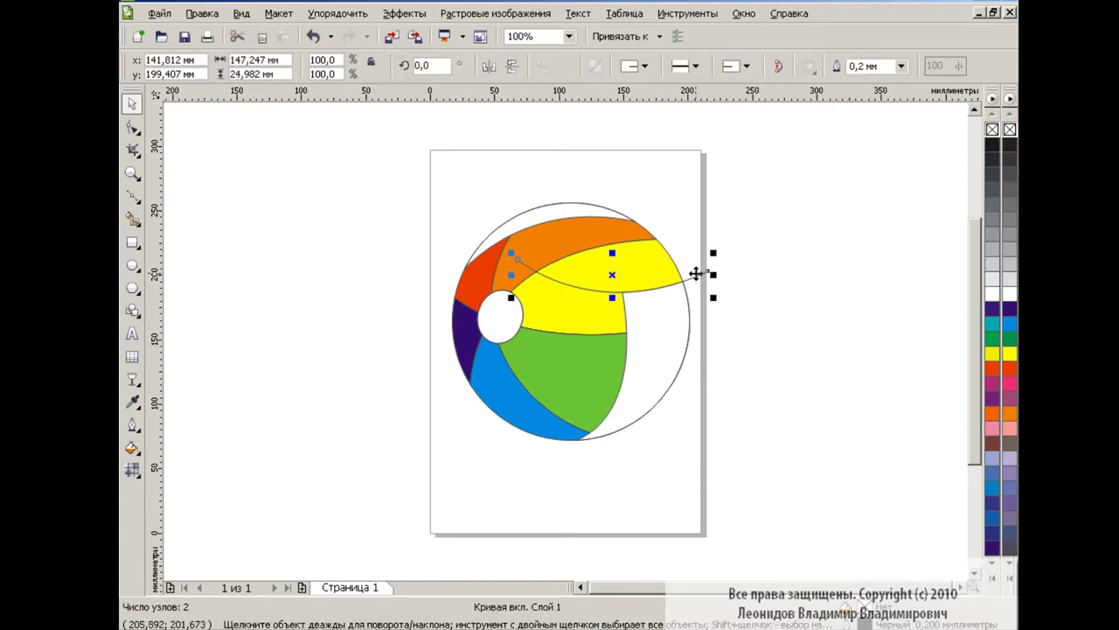
{"action": "left_click", "coordinate": [667, 332]}
Draw a curve along the ball's lower-left edge and trim the purple segment with it
{"action": "key", "text": "F5"}
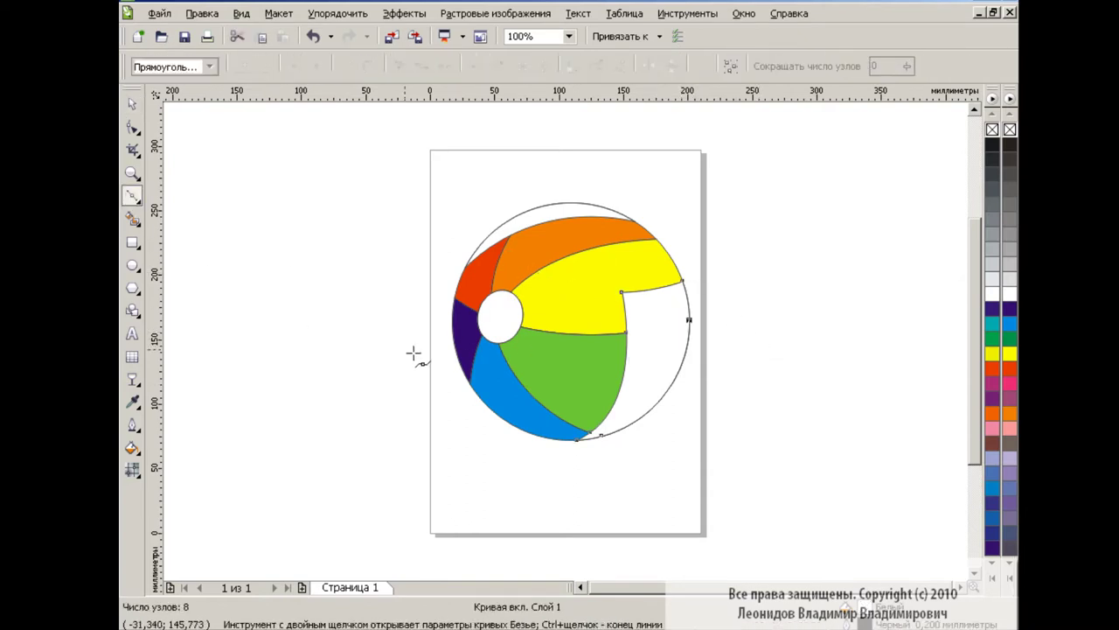
{"action": "left_click", "coordinate": [451, 310]}
{"action": "left_click_drag", "start_coordinate": [569, 446], "coordinate": [675, 478]}
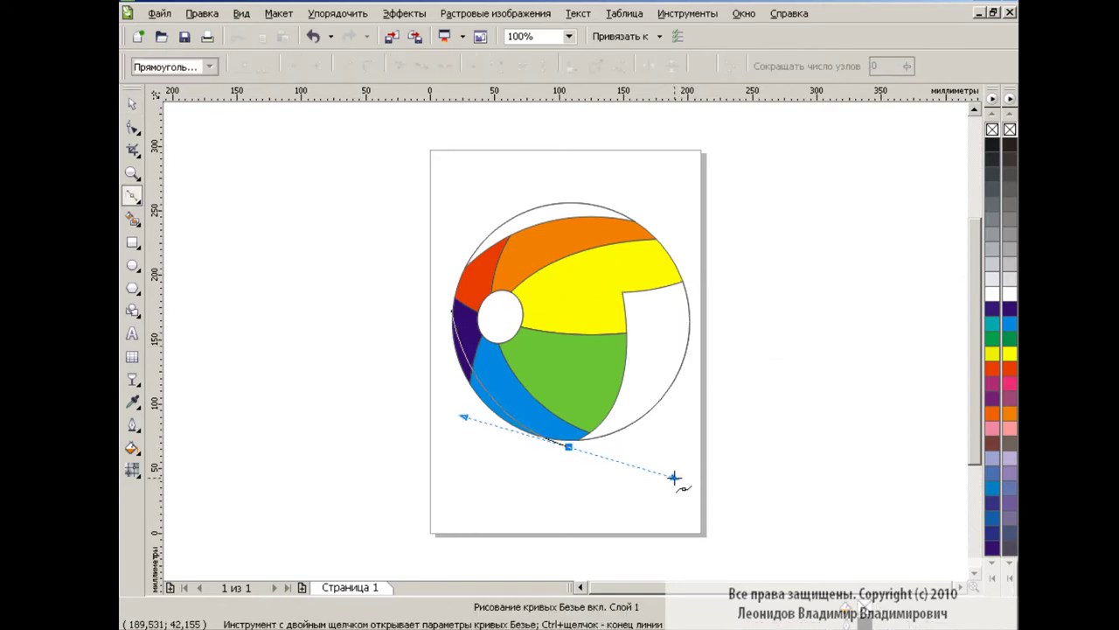
{"action": "key", "text": "space"}
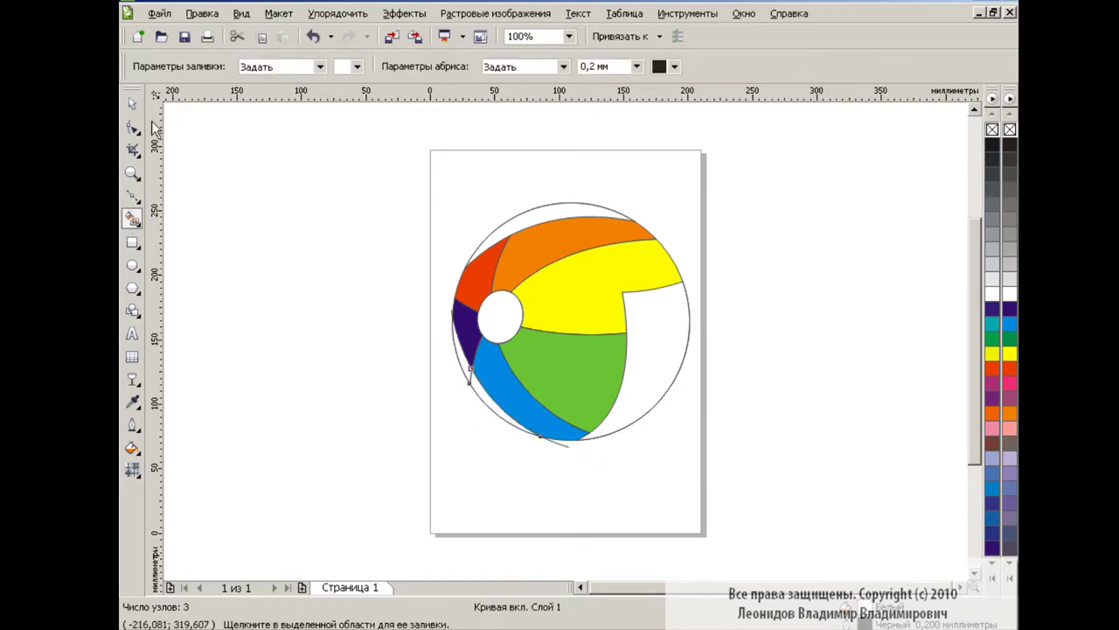
{"action": "left_click", "coordinate": [461, 354], "text": "shift"}
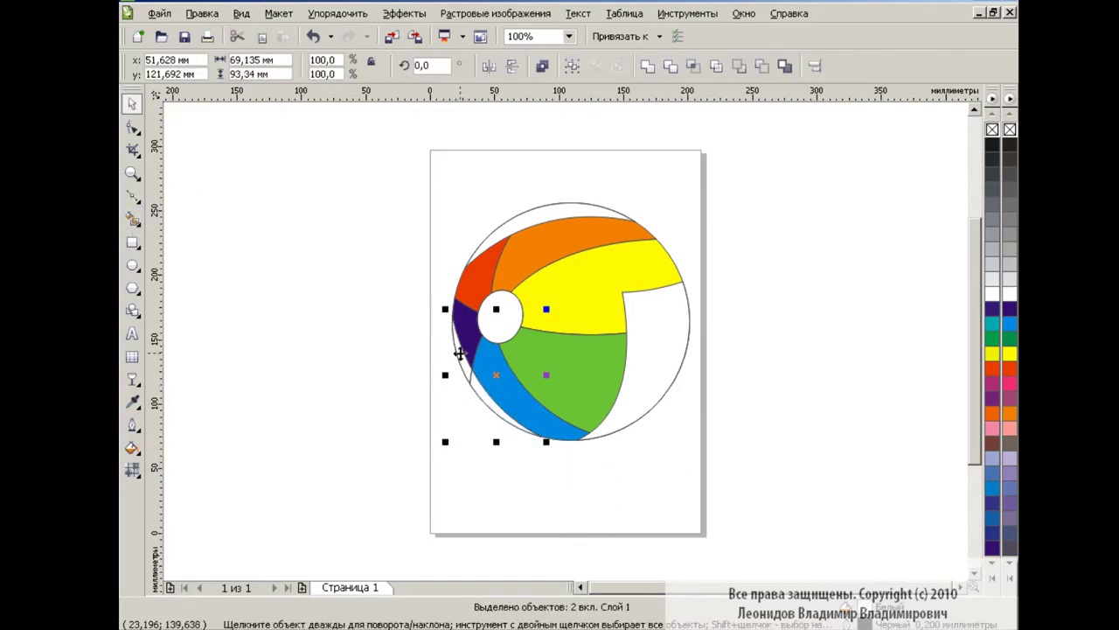
{"action": "left_click", "coordinate": [647, 67]}
{"action": "left_click", "coordinate": [759, 278]}
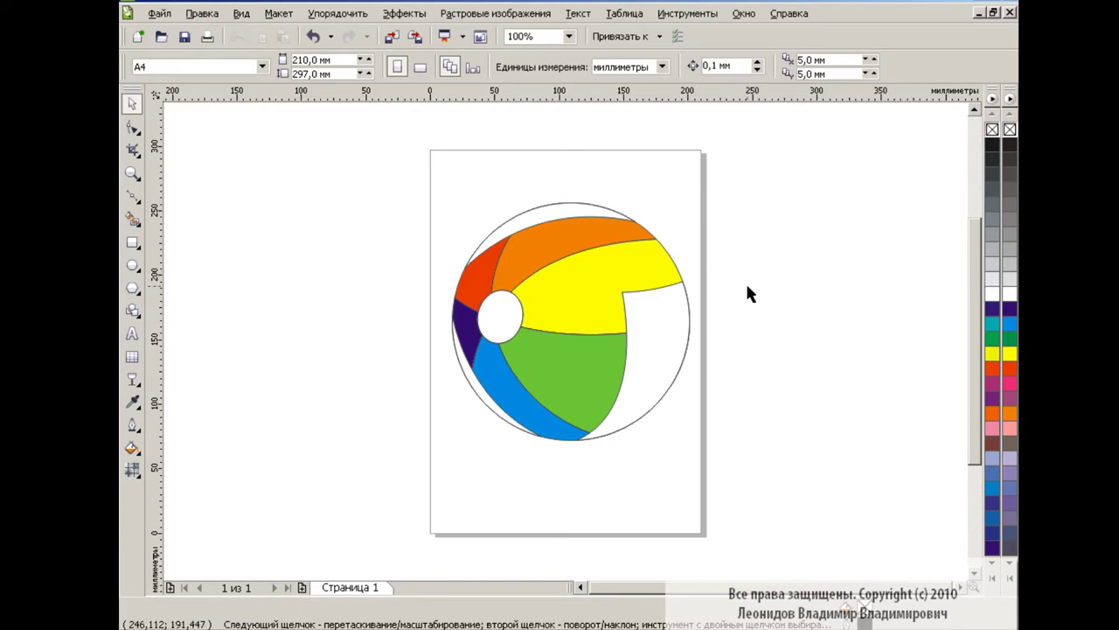
Give the top orange segment a fading linear transparency
{"action": "left_click", "coordinate": [132, 379]}
{"action": "left_click", "coordinate": [218, 505]}
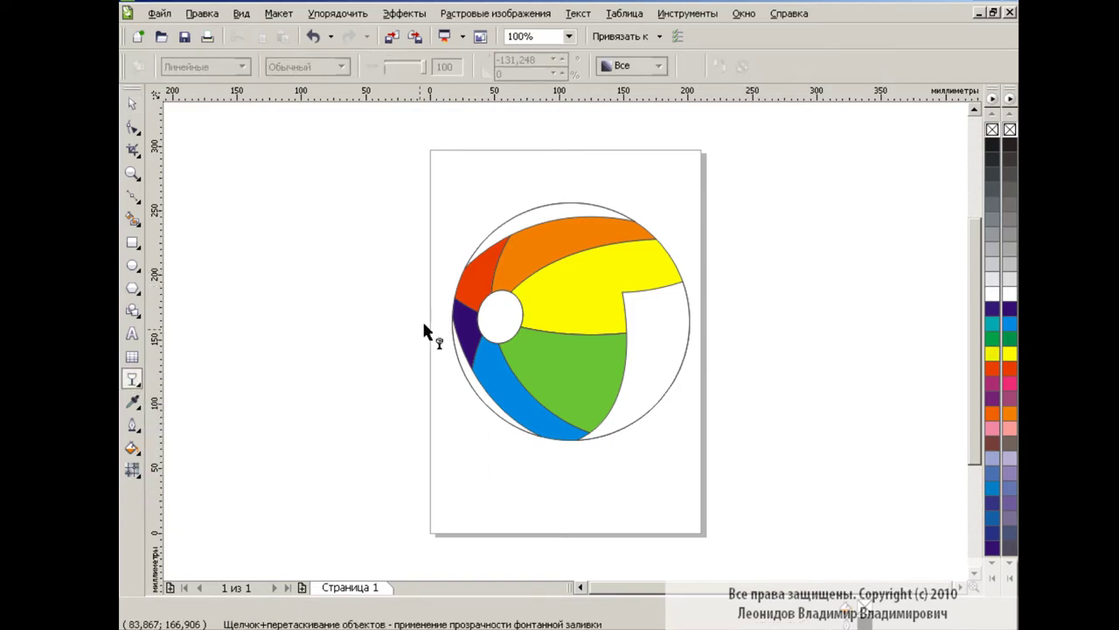
{"action": "mouse_move", "coordinate": [529, 238]}
{"action": "left_mouse_down"}
{"action": "mouse_move", "coordinate": [563, 195]}
{"action": "mouse_move", "coordinate": [677, 142]}
{"action": "mouse_move", "coordinate": [537, 255]}
{"action": "left_mouse_up"}
{"action": "mouse_move", "coordinate": [673, 150]}
{"action": "left_mouse_down"}
{"action": "mouse_move", "coordinate": [615, 143]}
{"action": "mouse_move", "coordinate": [628, 127]}
{"action": "left_mouse_up"}
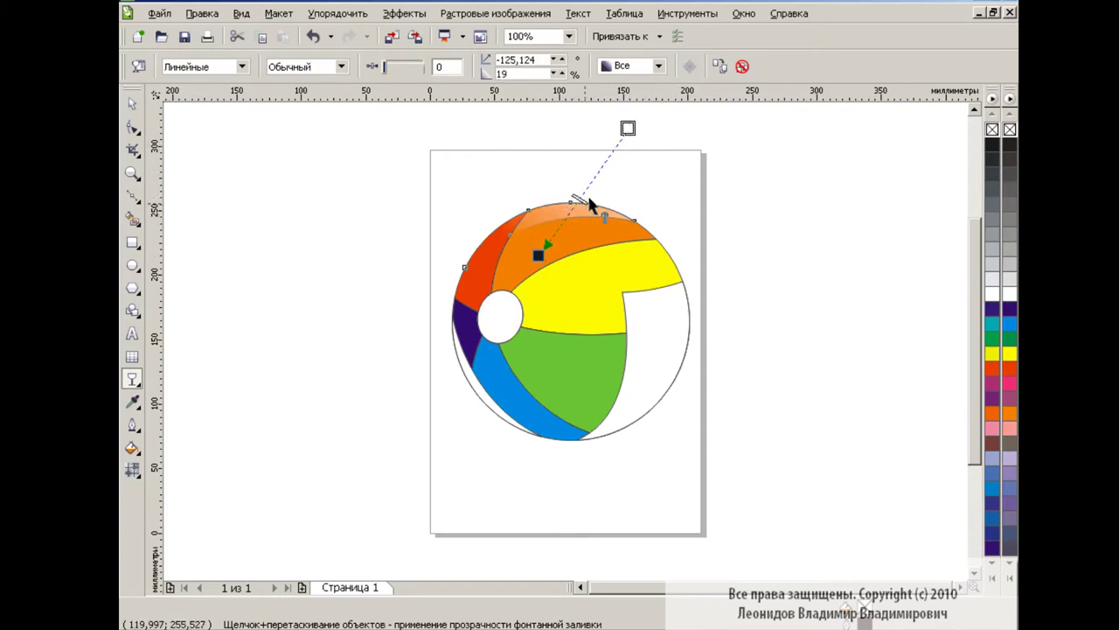
Fade the blue segment with linear transparency after undoing a trial on the yellow one
{"action": "mouse_move", "coordinate": [624, 323]}
{"action": "left_mouse_down"}
{"action": "mouse_move", "coordinate": [759, 378]}
{"action": "mouse_move", "coordinate": [600, 311]}
{"action": "mouse_move", "coordinate": [766, 397]}
{"action": "mouse_move", "coordinate": [772, 383]}
{"action": "mouse_move", "coordinate": [602, 280]}
{"action": "left_mouse_up"}
{"action": "key", "text": "ctrl+z"}
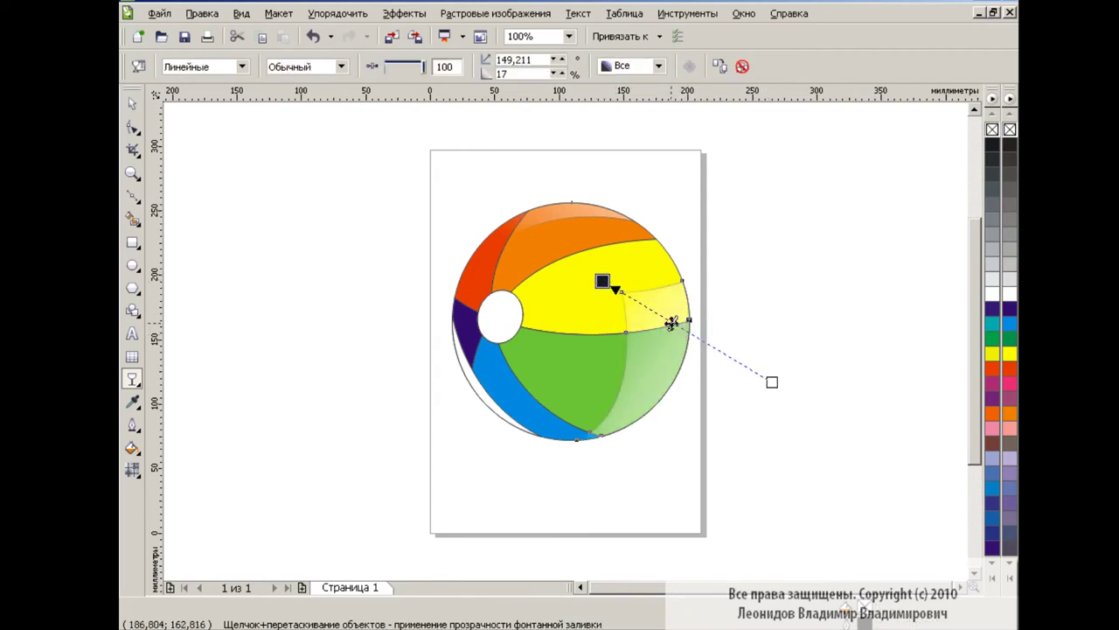
{"action": "key", "text": "Escape"}
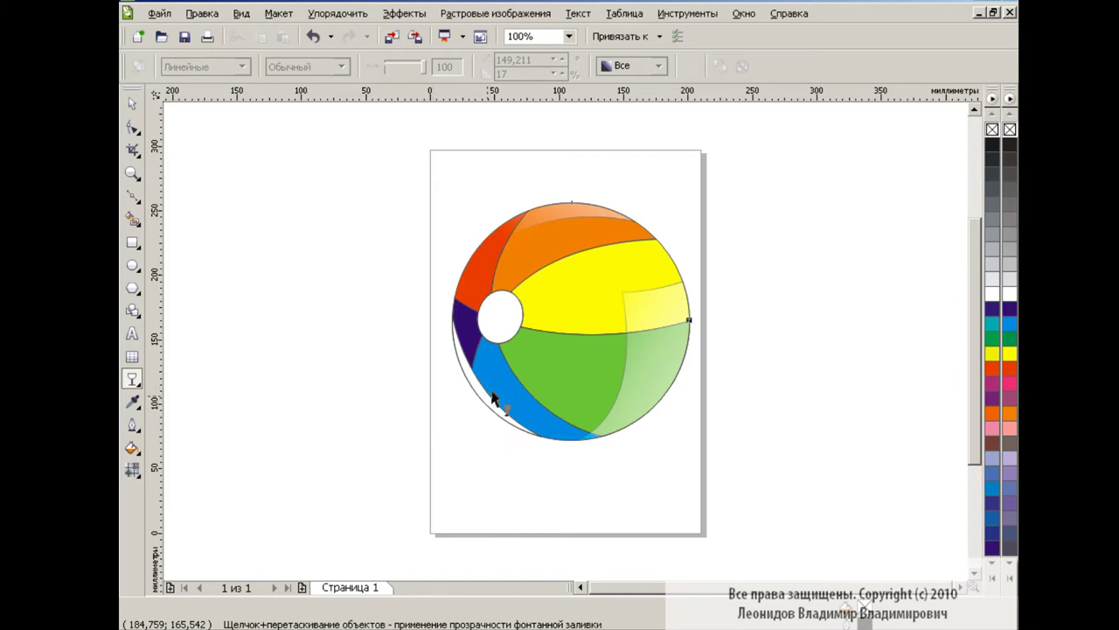
{"action": "left_click_drag", "start_coordinate": [511, 366], "coordinate": [387, 446]}
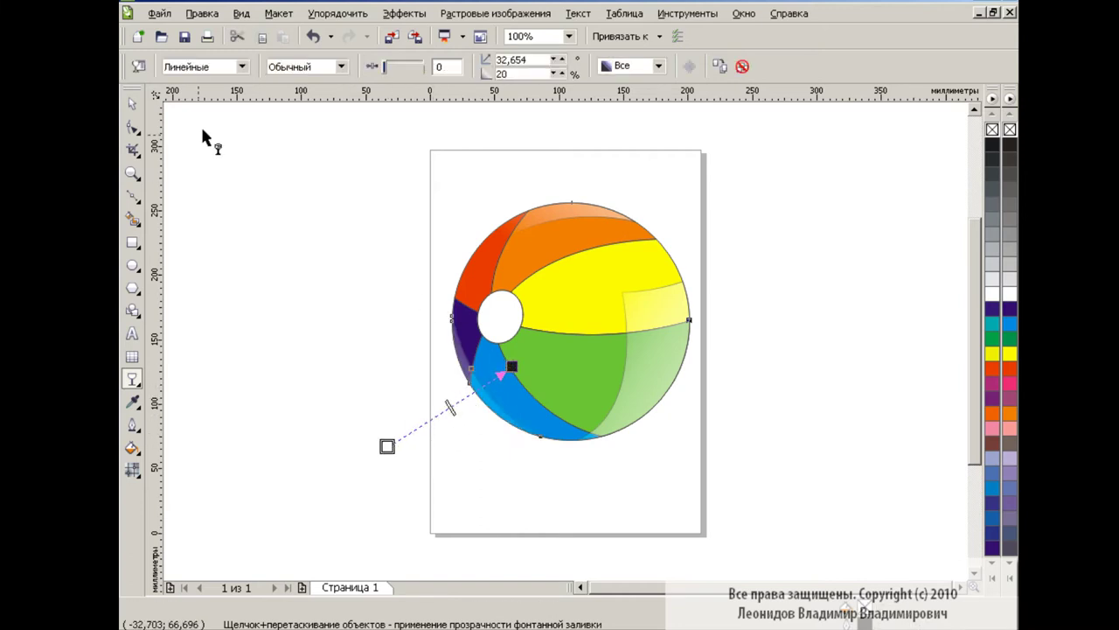
{"action": "key", "text": "space"}
{"action": "key", "text": "Escape"}
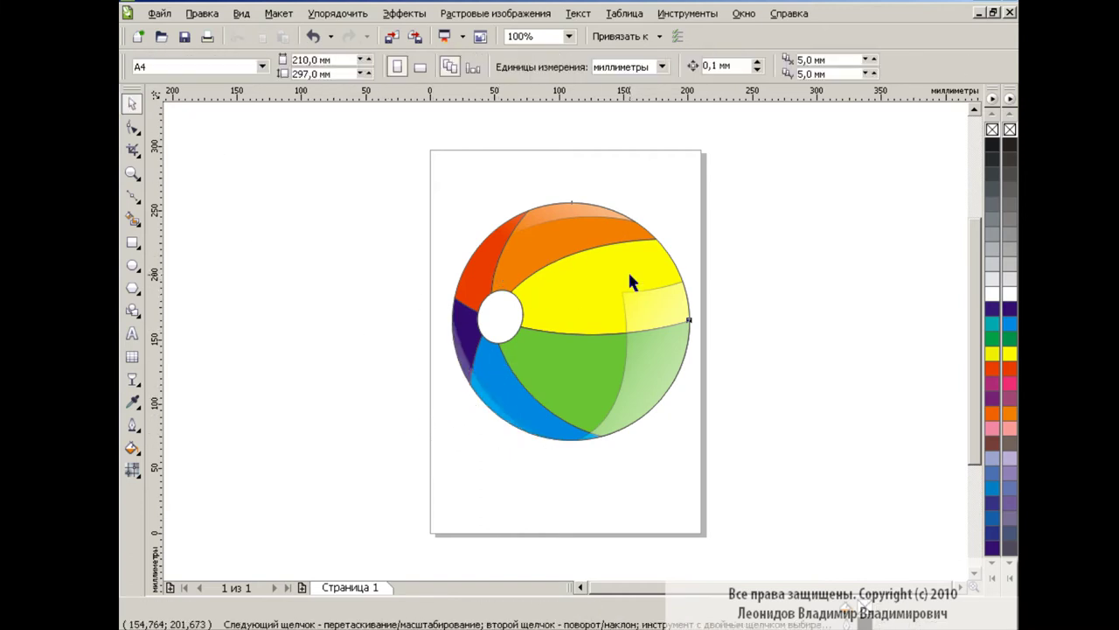
Draw a closed curved Bezier loop on the yellow band for the highlight
{"action": "left_click", "coordinate": [132, 196]}
{"action": "left_click", "coordinate": [544, 279]}
{"action": "left_click", "coordinate": [608, 258]}
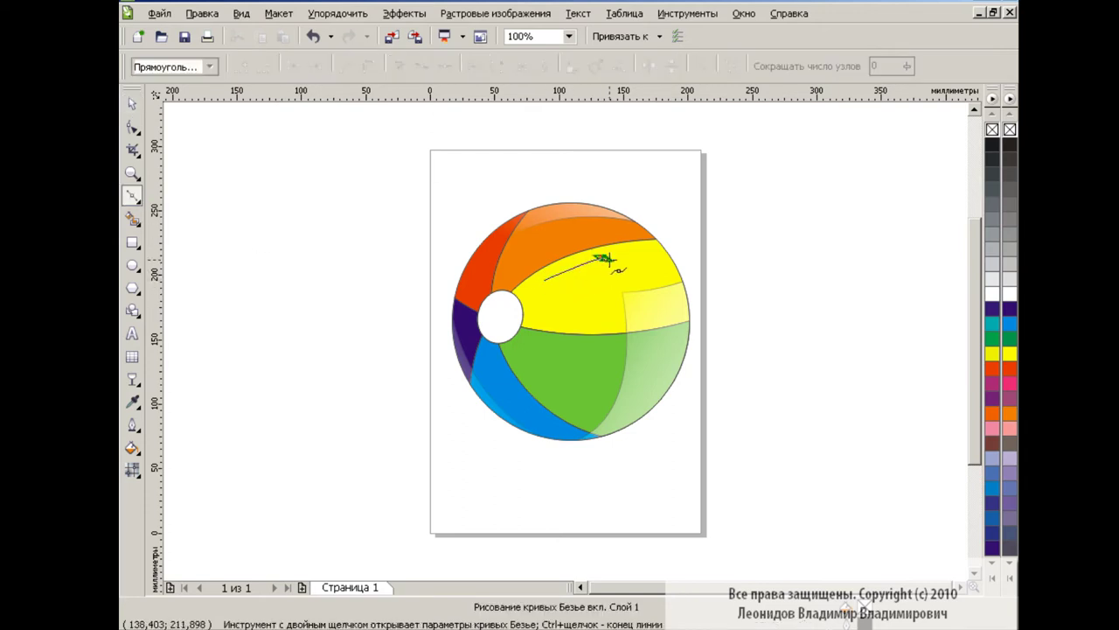
{"action": "mouse_move", "coordinate": [608, 258]}
{"action": "left_mouse_down"}
{"action": "mouse_move", "coordinate": [614, 273]}
{"action": "mouse_move", "coordinate": [575, 300]}
{"action": "left_mouse_up"}
{"action": "left_click", "coordinate": [544, 280]}
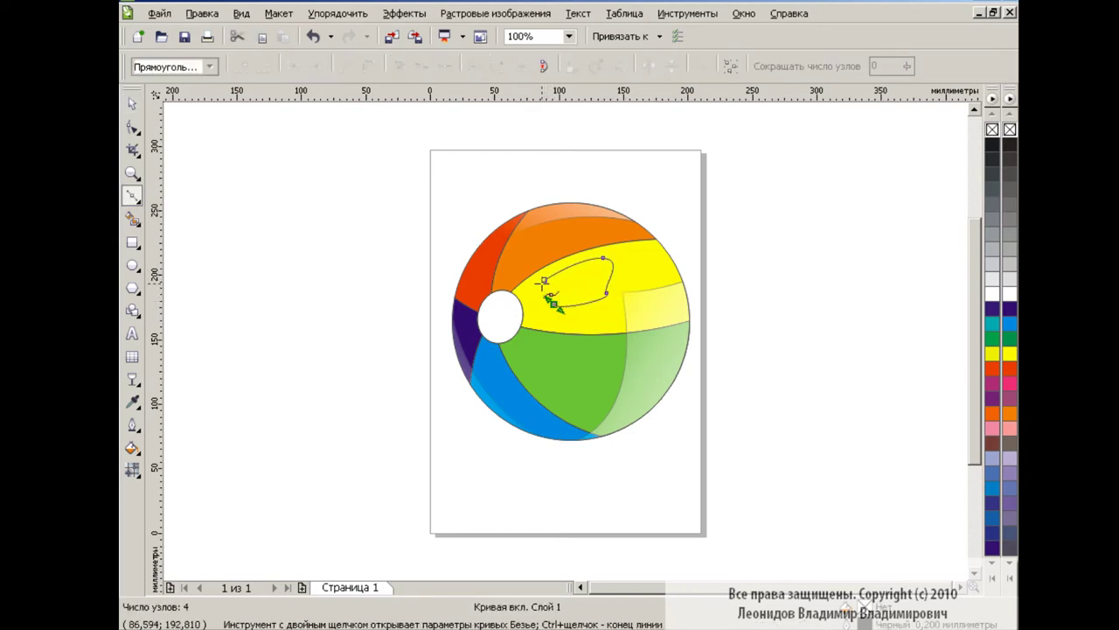
Reshape the loop's nodes into a smooth rounded oval
{"action": "left_click", "coordinate": [133, 127]}
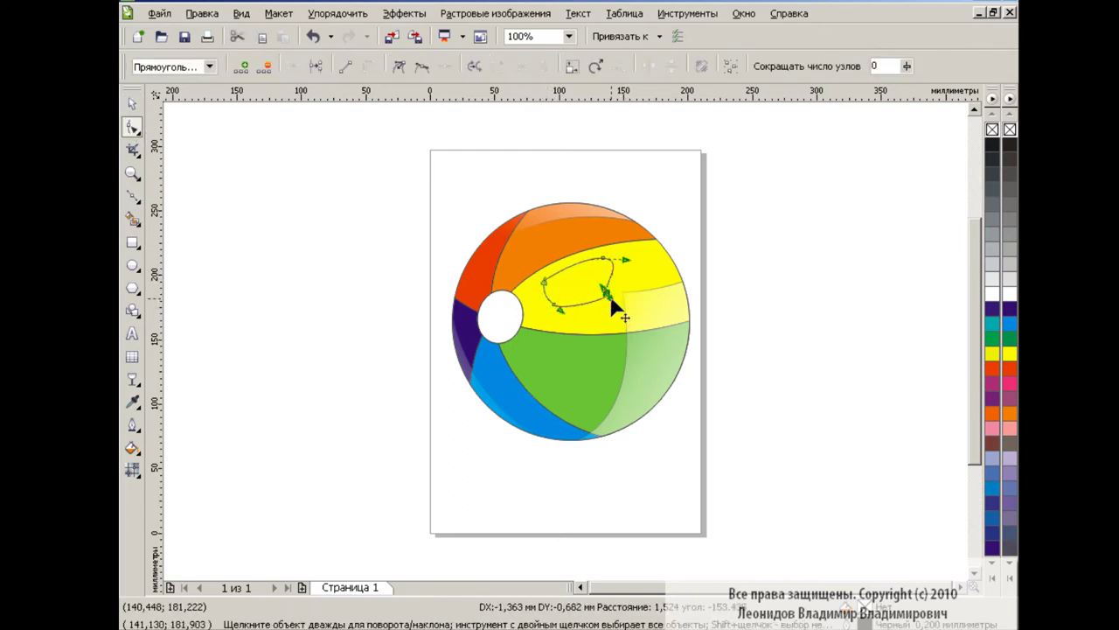
{"action": "left_click_drag", "start_coordinate": [613, 306], "coordinate": [624, 300]}
{"action": "left_click_drag", "start_coordinate": [630, 250], "coordinate": [624, 267]}
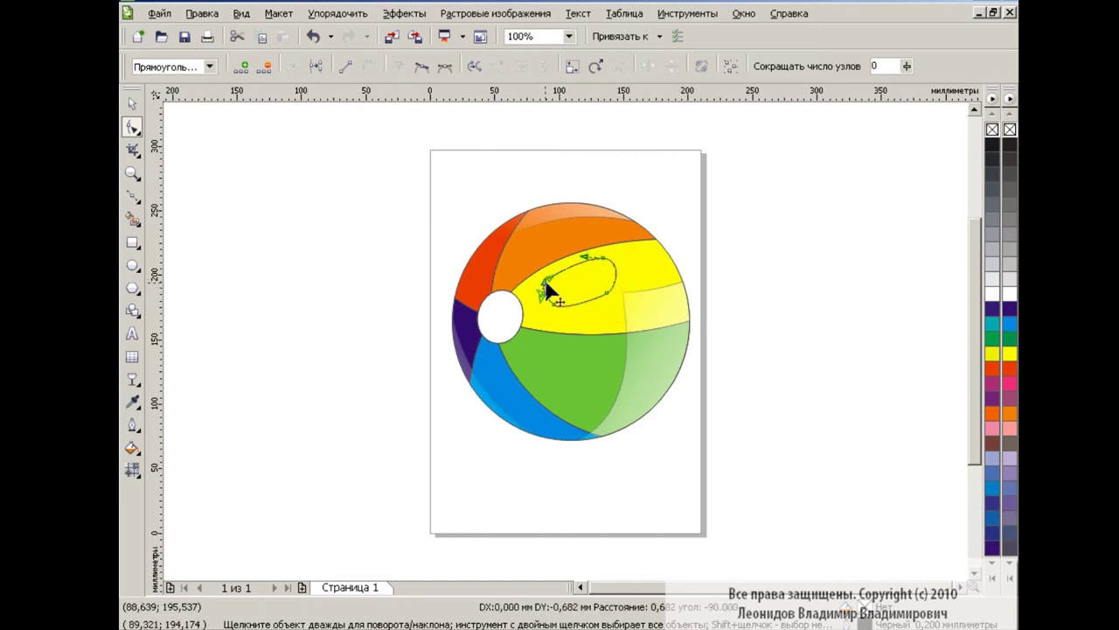
{"action": "mouse_move", "coordinate": [547, 292]}
{"action": "left_mouse_down"}
{"action": "mouse_move", "coordinate": [551, 301]}
{"action": "mouse_move", "coordinate": [612, 292]}
{"action": "left_mouse_up"}
{"action": "left_click_drag", "start_coordinate": [603, 254], "coordinate": [626, 258]}
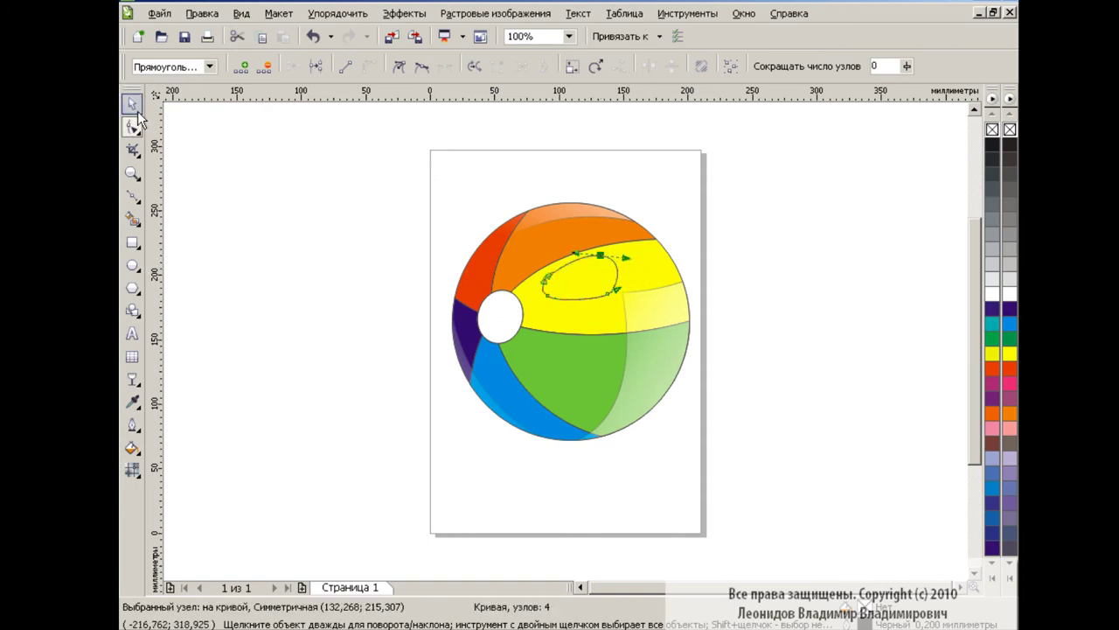
{"action": "key", "text": "F10"}
{"action": "mouse_move", "coordinate": [551, 279]}
{"action": "left_mouse_down"}
{"action": "mouse_move", "coordinate": [556, 272]}
{"action": "mouse_move", "coordinate": [546, 278]}
{"action": "left_mouse_up"}
{"action": "left_click", "coordinate": [374, 282]}
Fill the highlight oval white and give it Uniform transparency
{"action": "left_click", "coordinate": [136, 105]}
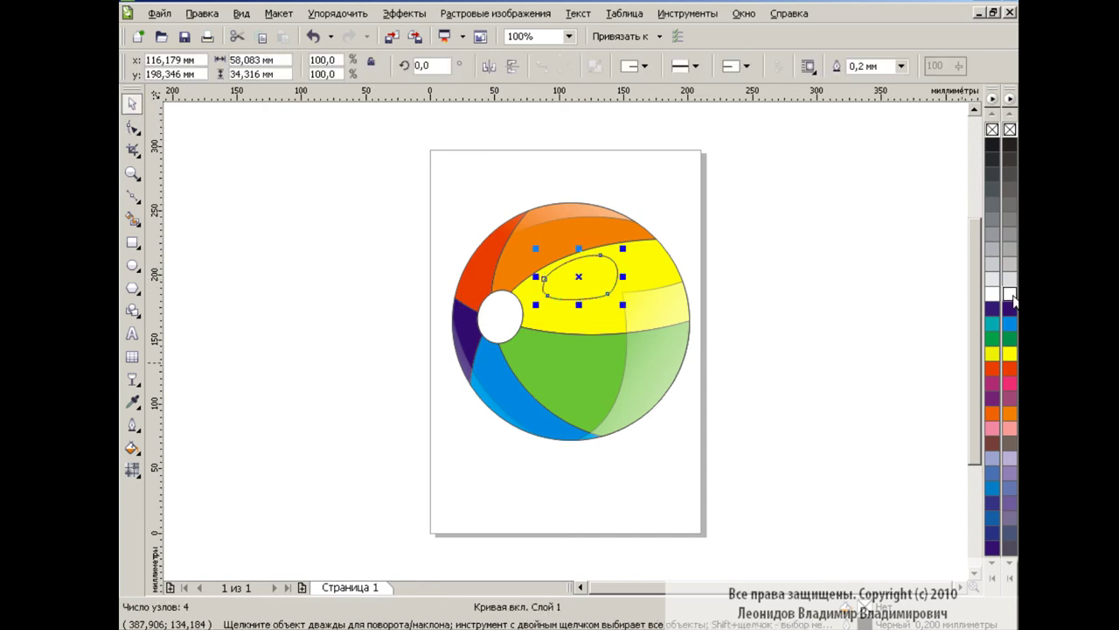
{"action": "left_click", "coordinate": [1010, 294]}
{"action": "left_click", "coordinate": [132, 379]}
{"action": "left_click", "coordinate": [243, 66]}
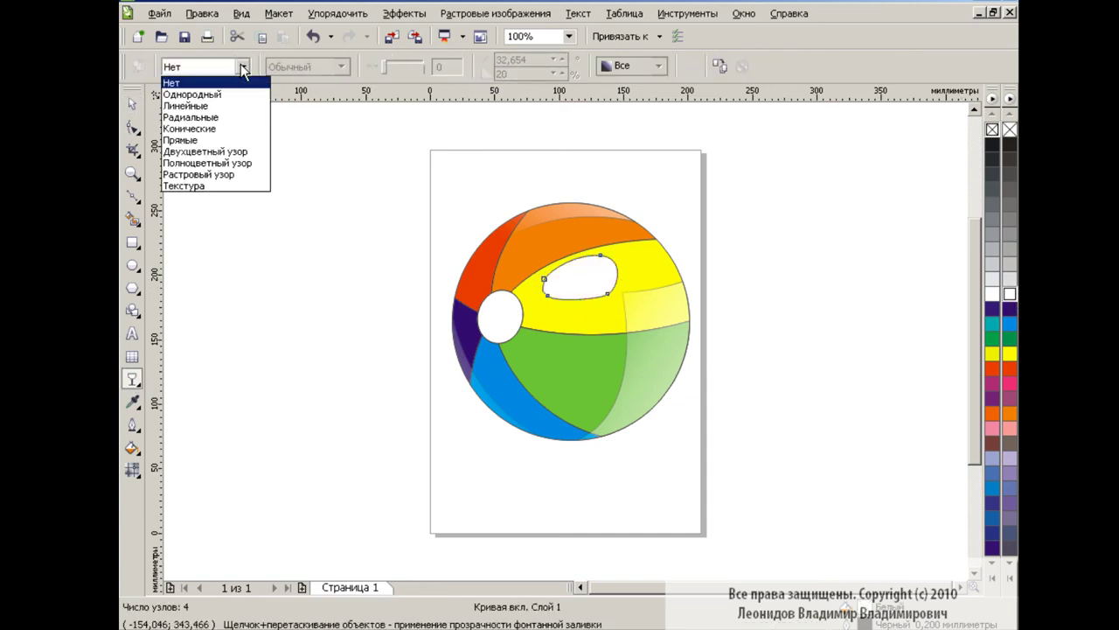
{"action": "left_click", "coordinate": [218, 91]}
Remove the outlines from all six pieces of the ball
{"action": "left_click", "coordinate": [132, 103]}
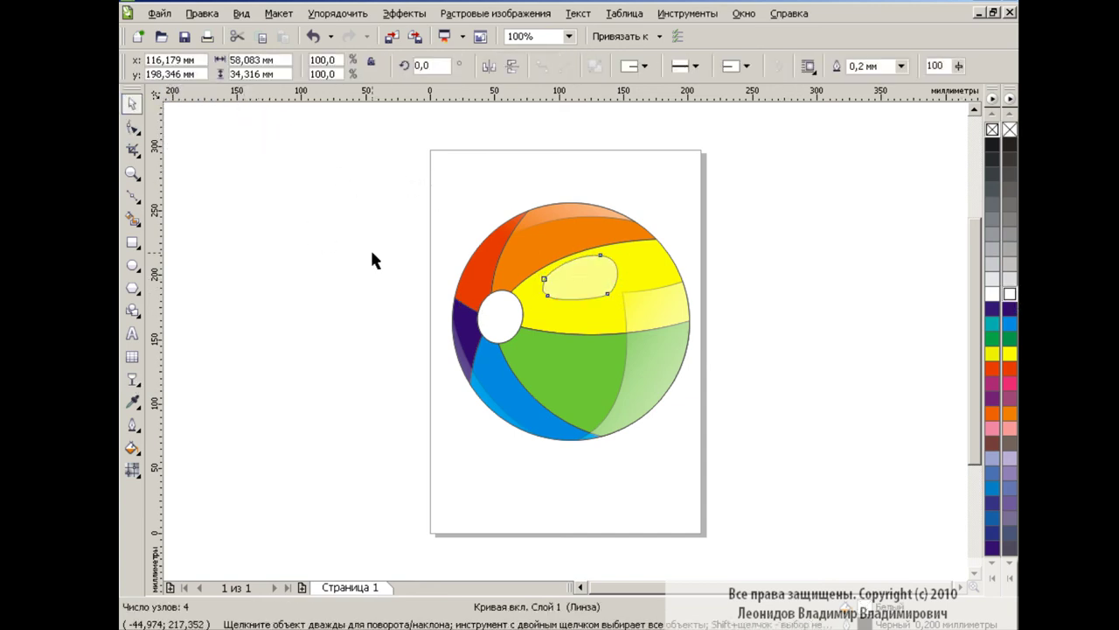
{"action": "left_click", "coordinate": [370, 248]}
{"action": "left_click_drag", "start_coordinate": [386, 170], "coordinate": [798, 495]}
{"action": "right_click", "coordinate": [1010, 129]}
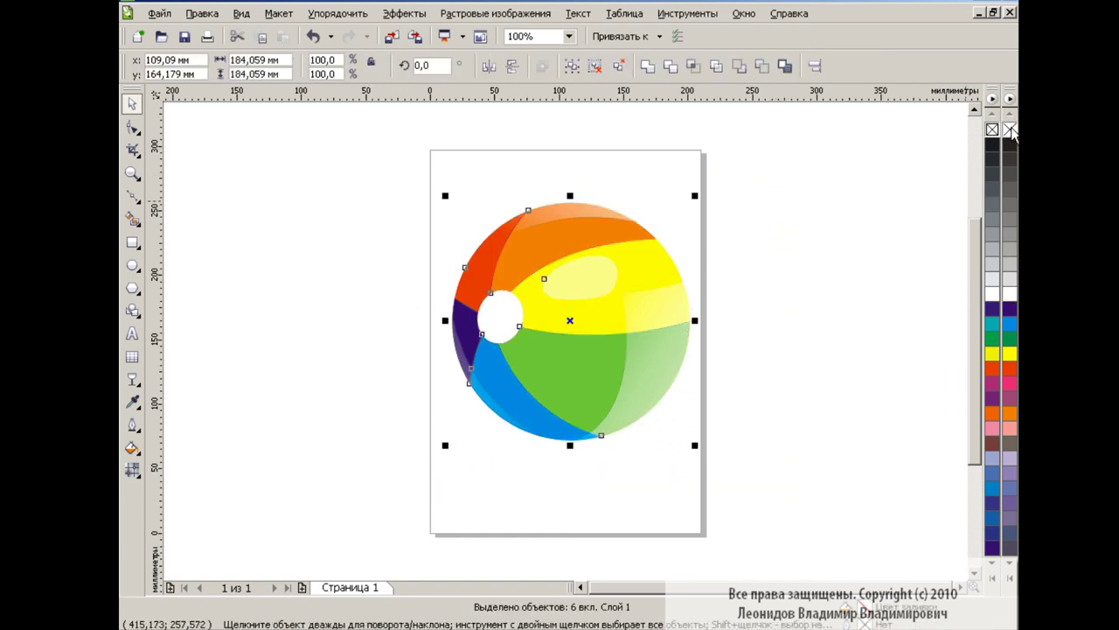
{"action": "left_click", "coordinate": [766, 323]}
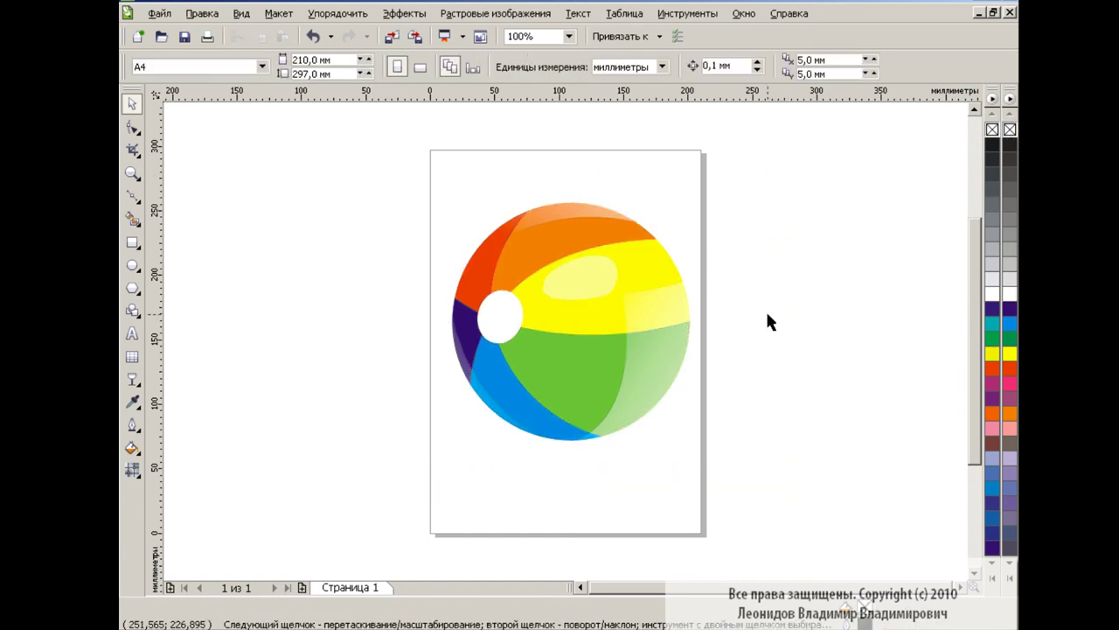